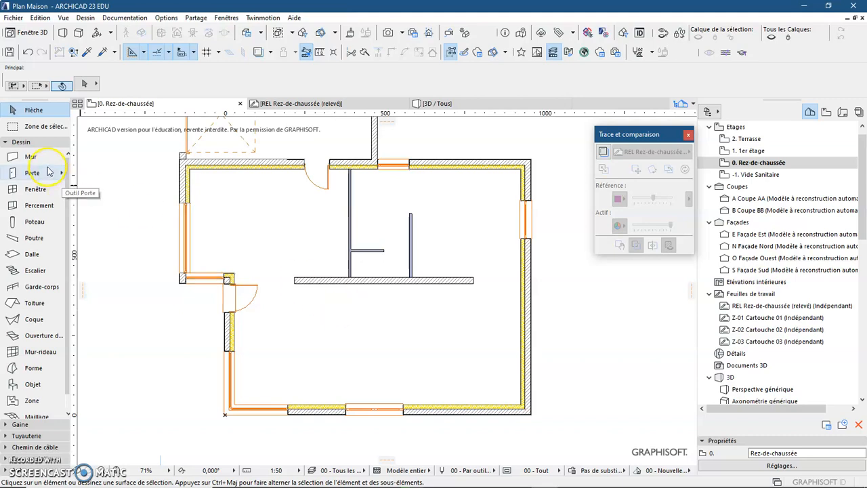
# Activate the Slab tool (Dalle) and open its default settings
pyautogui.click(31, 254)
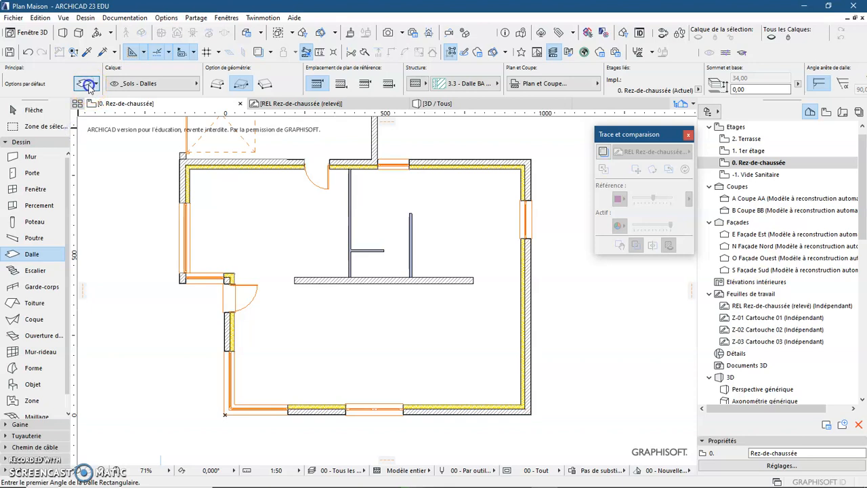
pyautogui.click(87, 84)
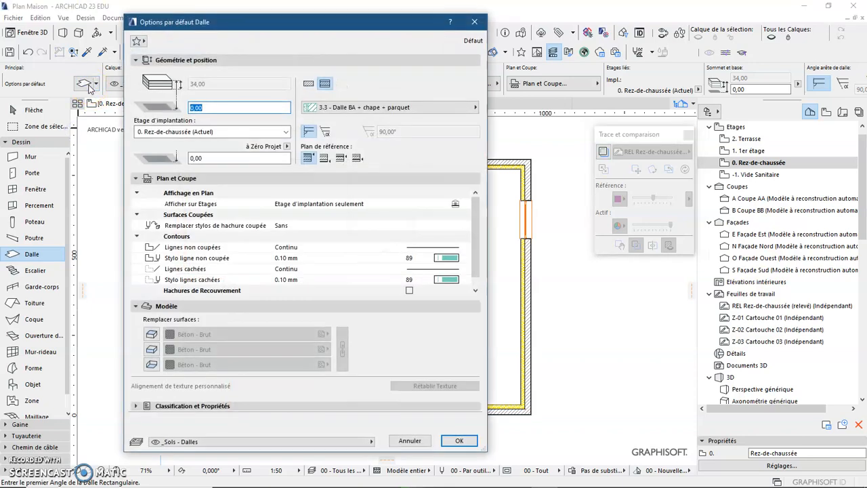
pyautogui.click(309, 84)
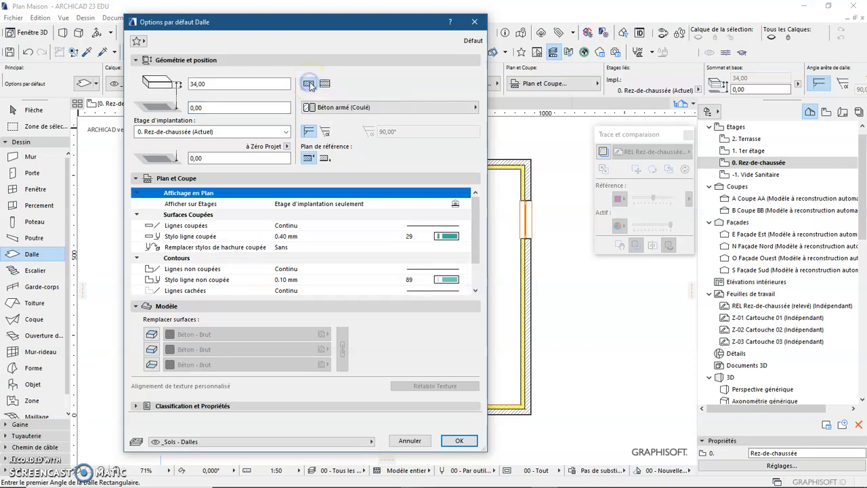
pyautogui.click(318, 107)
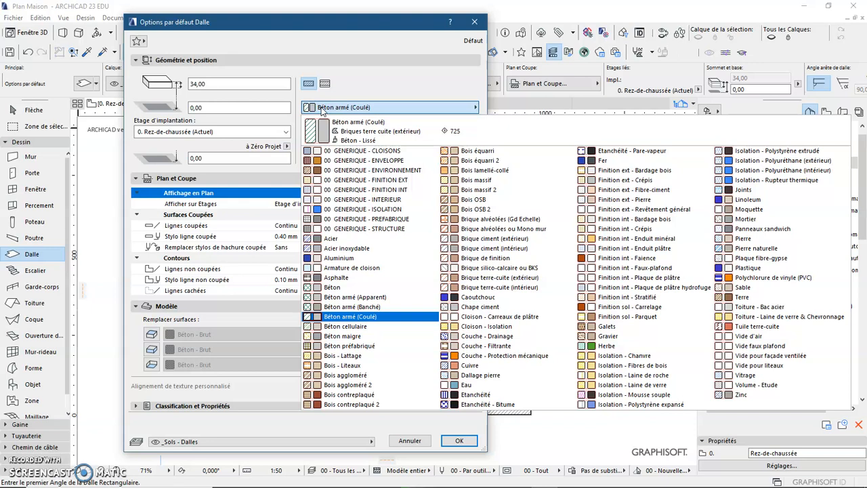
pyautogui.click(326, 83)
pyautogui.click(326, 83)
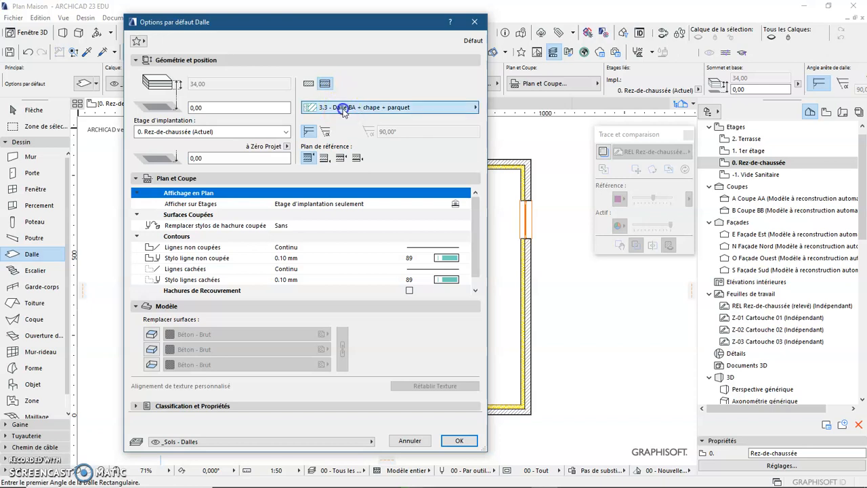
# Set the default slab's composite to 3.2 - Dalle BA + chape + carrelage with its reference plane at the top, and accept the settings
pyautogui.click(342, 108)
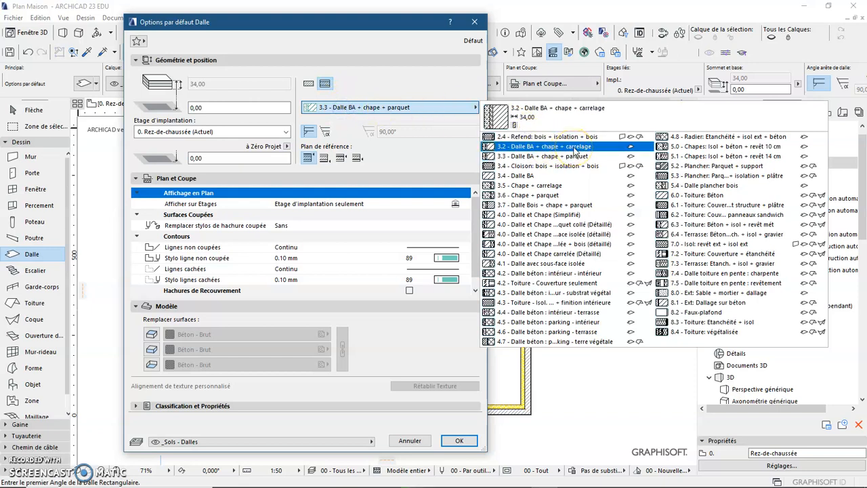
pyautogui.click(574, 147)
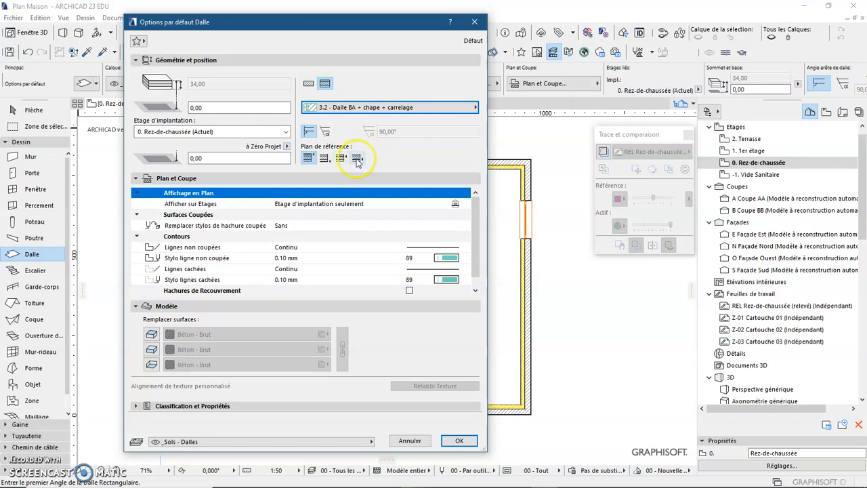
pyautogui.click(307, 158)
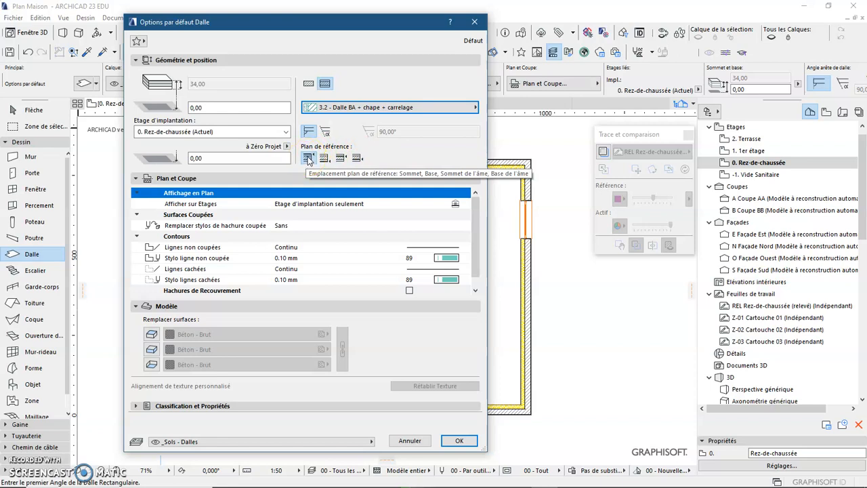
pyautogui.click(305, 205)
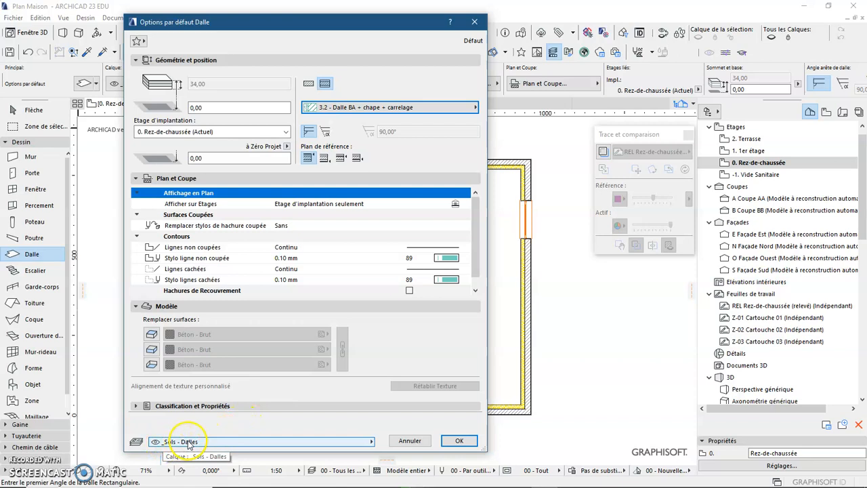
pyautogui.click(458, 440)
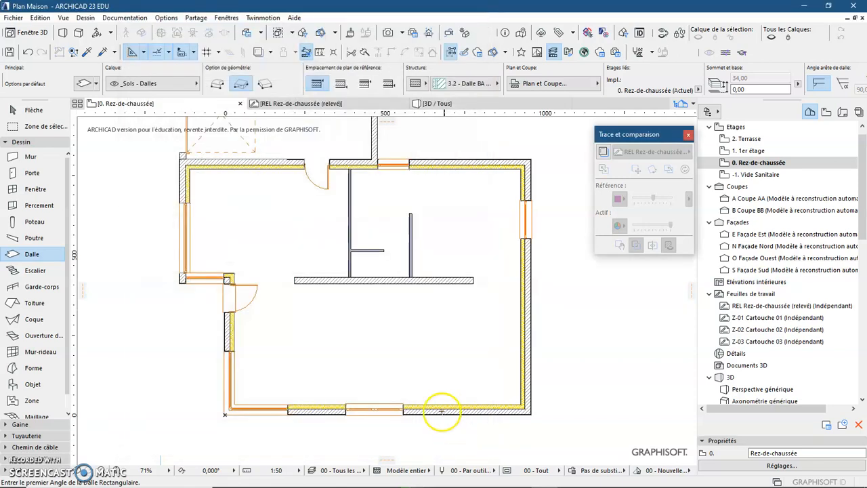
# Start a polygonal slab at the outer masonry corner of the house's upper-left end in plan
pyautogui.scroll(3, 187, 155)
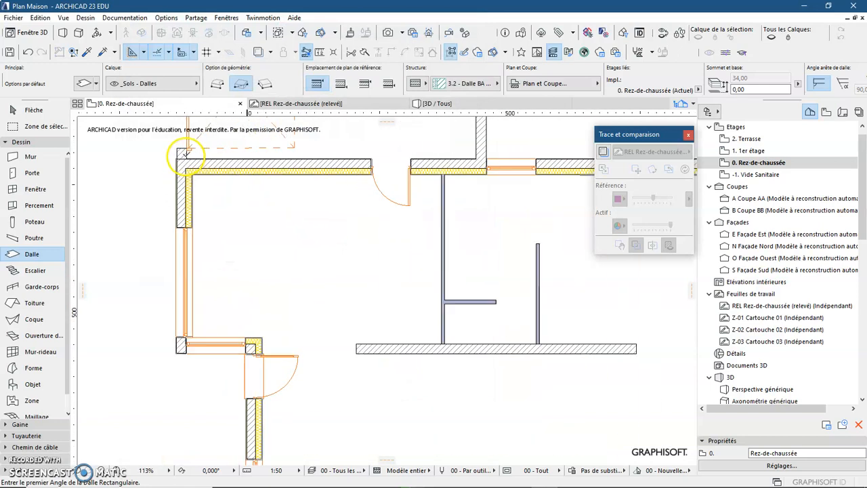
pyautogui.click(218, 84)
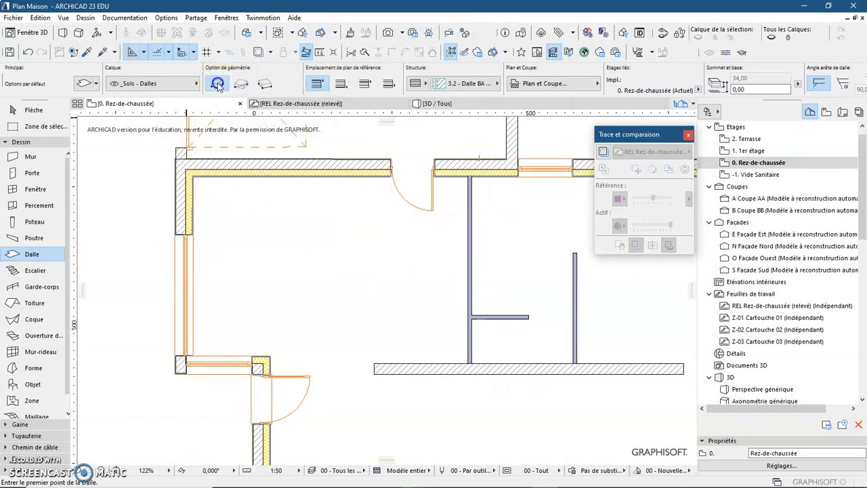
pyautogui.scroll(8, 175, 160)
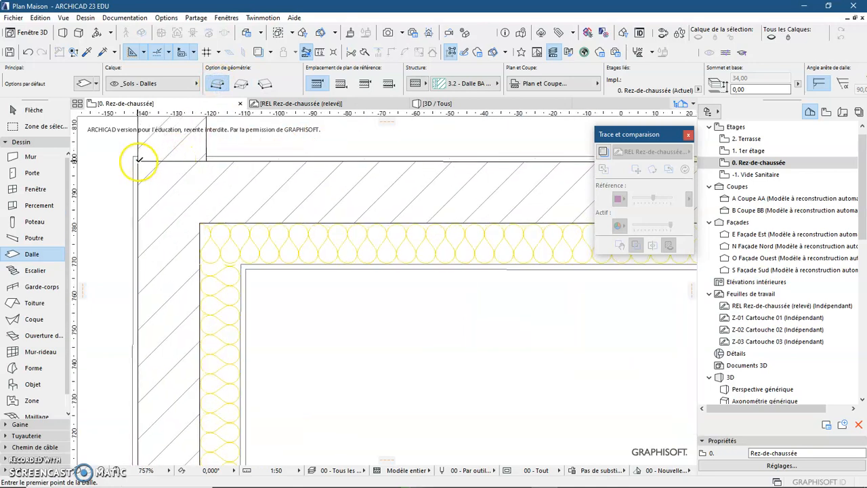
pyautogui.click(138, 160)
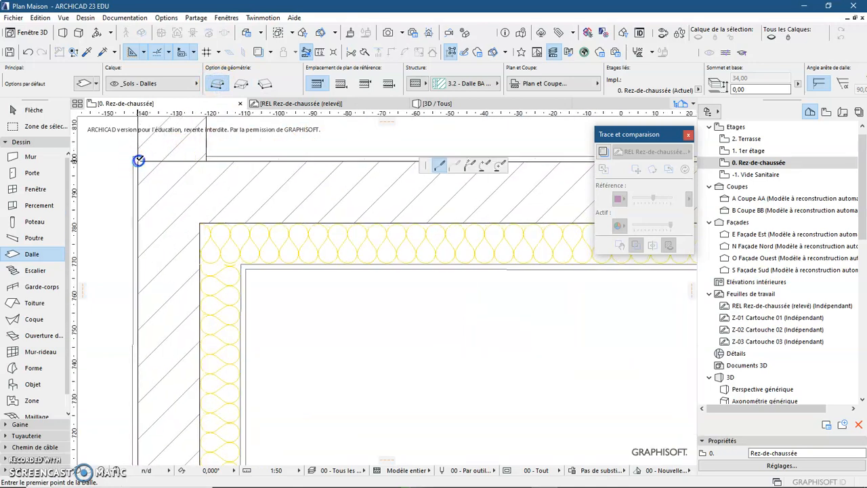
# Extend the slab outline down the outer wall face to the lower outer corner of the short masonry pier below the window
pyautogui.scroll(-5, 140, 158)
pyautogui.scroll(-4, 140, 159)
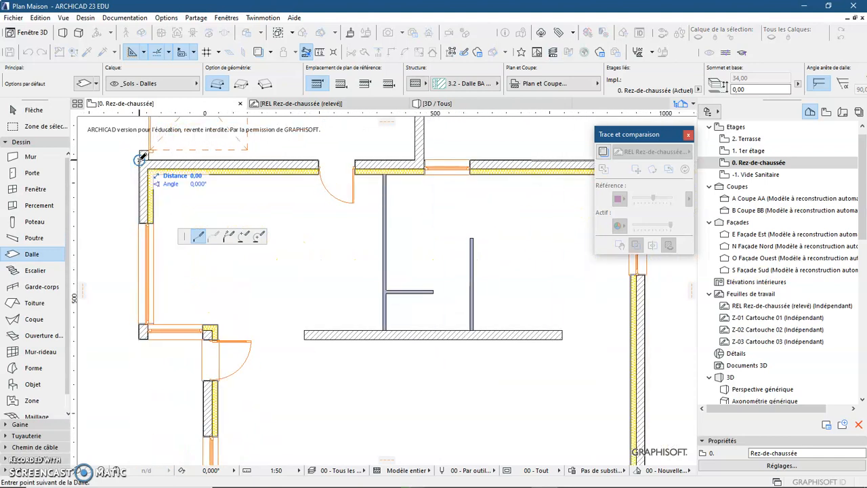
pyautogui.scroll(1, 134, 297)
pyautogui.scroll(4, 135, 295)
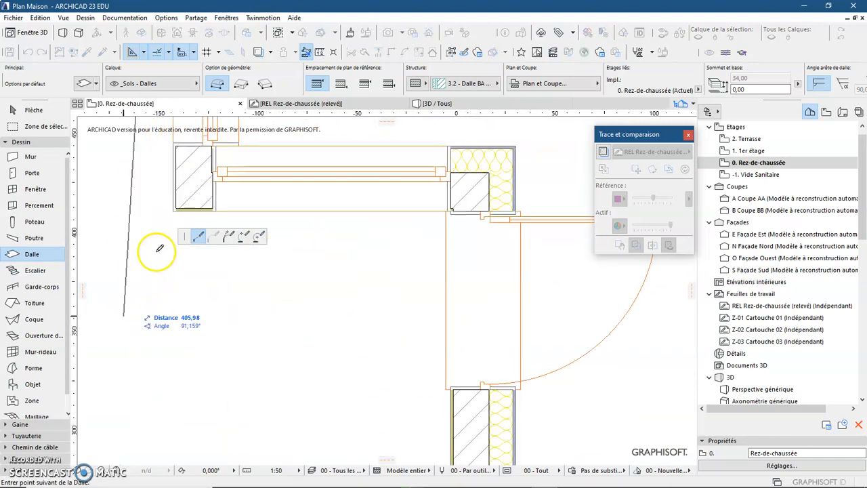
pyautogui.scroll(2, 182, 204)
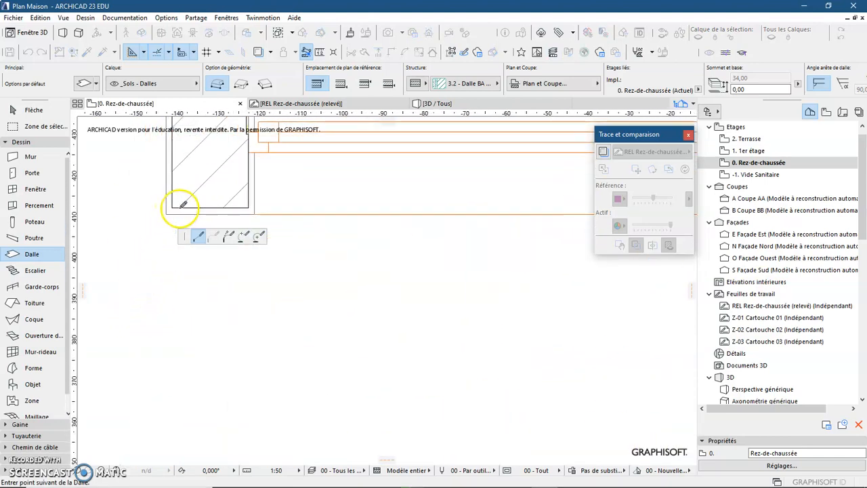
pyautogui.scroll(-3, 172, 206)
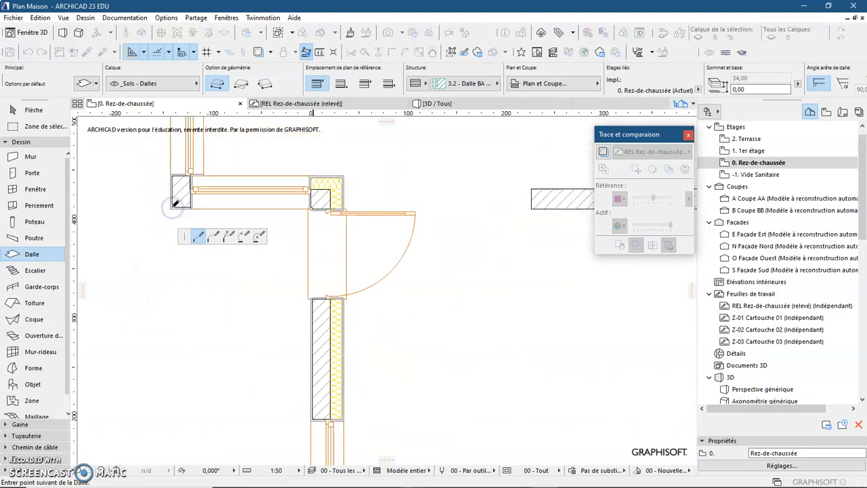
# Continue the slab outline about 140 horizontally to the recessed wall corner beside the entrance door, and on to the door's opposite jamb
pyautogui.scroll(5, 301, 211)
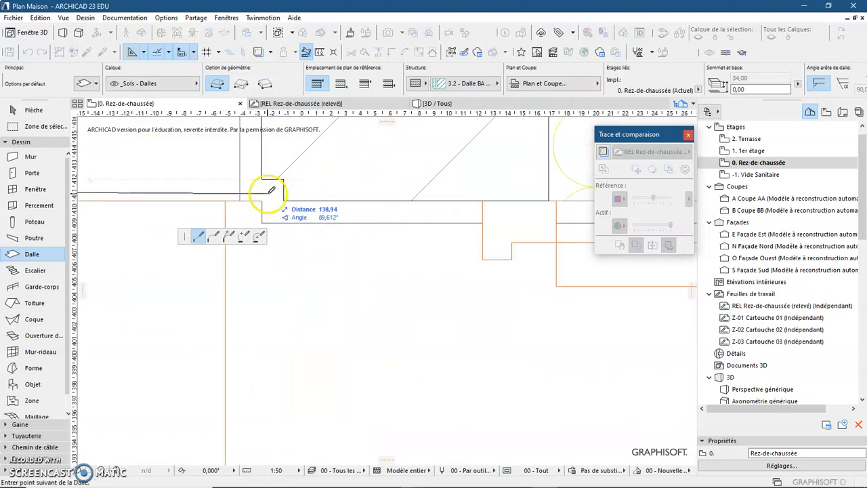
pyautogui.scroll(3, 271, 193)
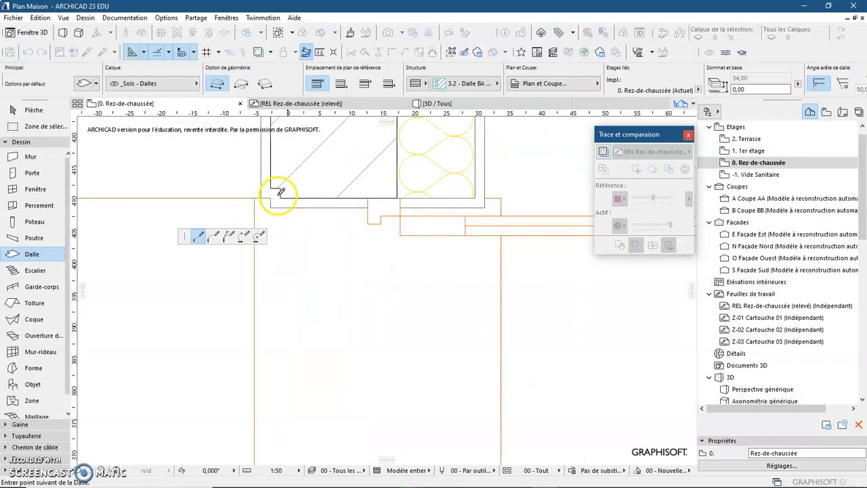
pyautogui.scroll(-2, 280, 192)
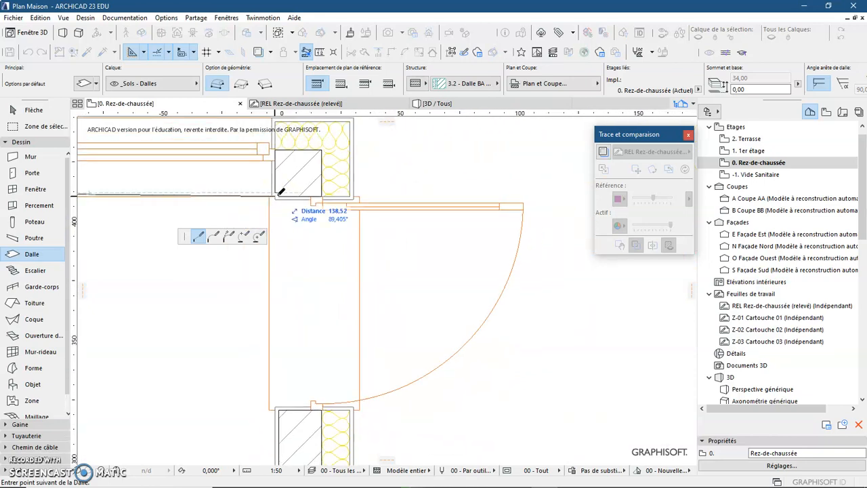
pyautogui.click(283, 189)
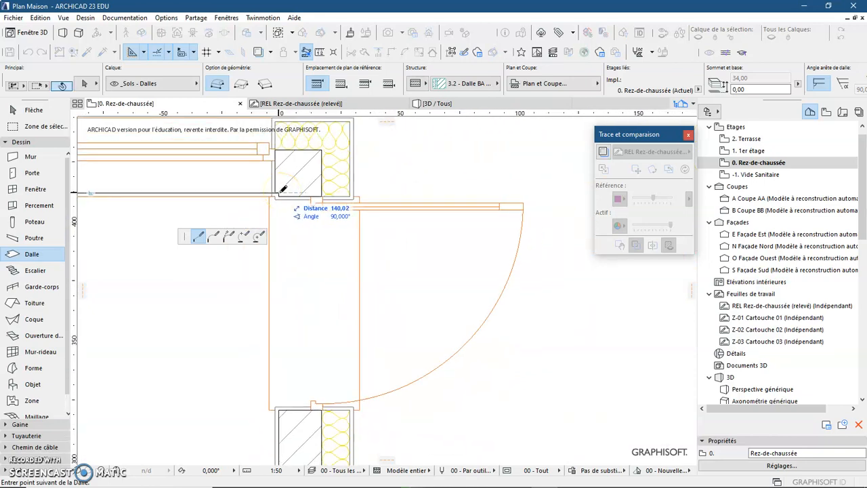
pyautogui.keyDown('shift'); pyautogui.click(278, 409); pyautogui.keyUp('shift')
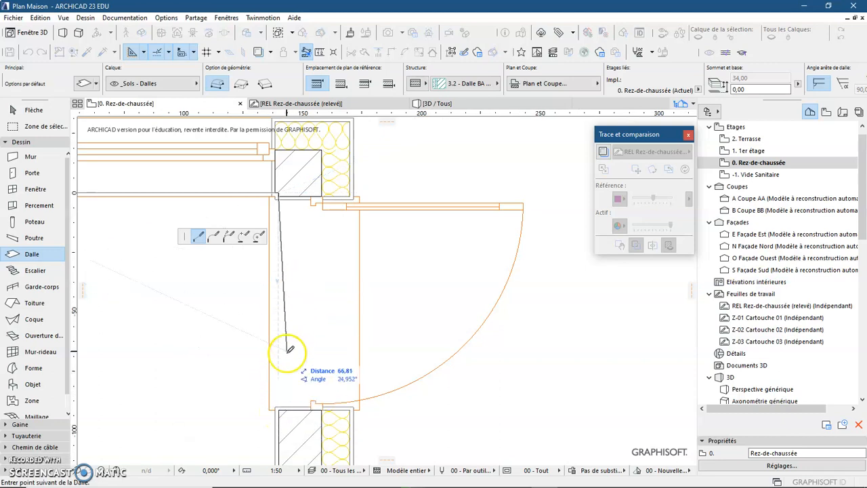
pyautogui.click(279, 409)
# Place the slab's vertex at the house's lower-left outer corner by the corner window, aligned with the lower wall's outer masonry face
pyautogui.scroll(-5, 279, 409)
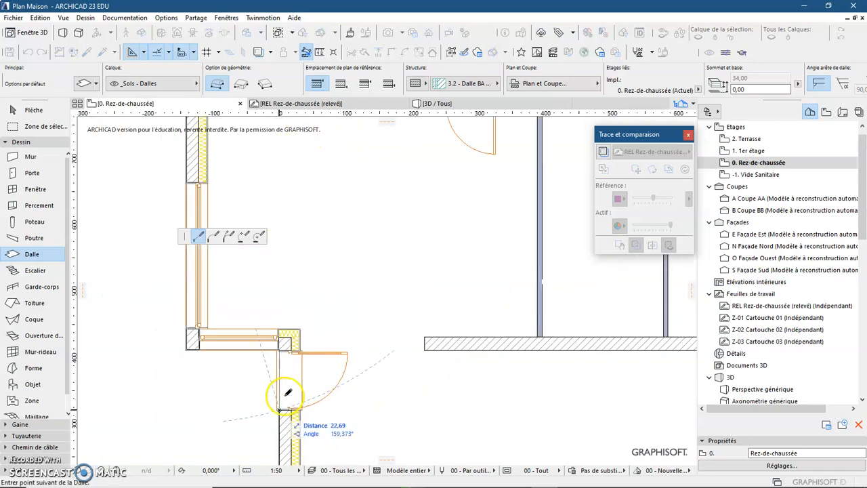
pyautogui.scroll(3, 293, 398)
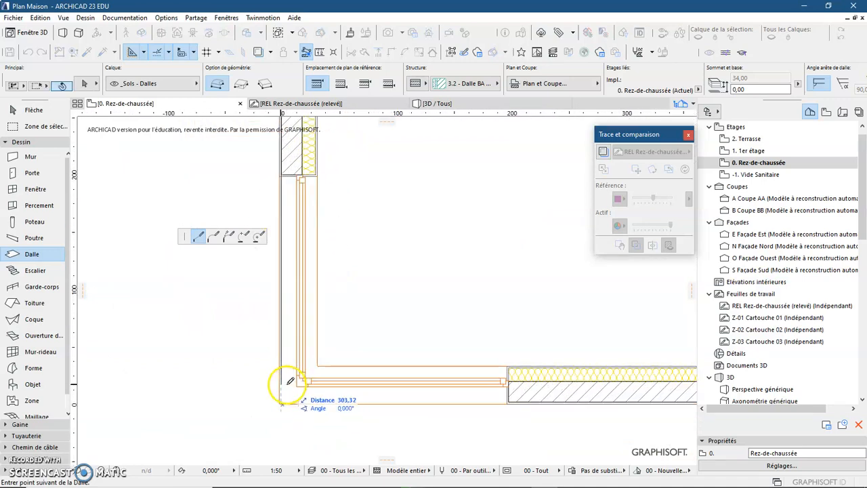
pyautogui.click(283, 390)
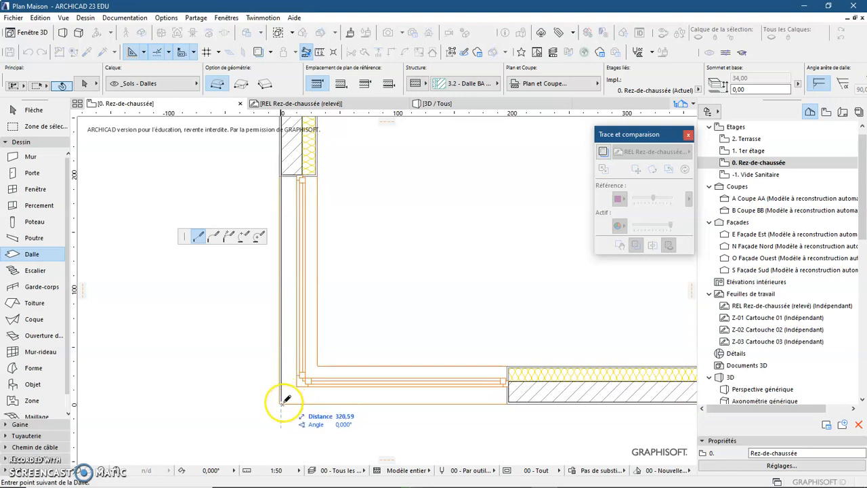
pyautogui.click(294, 396)
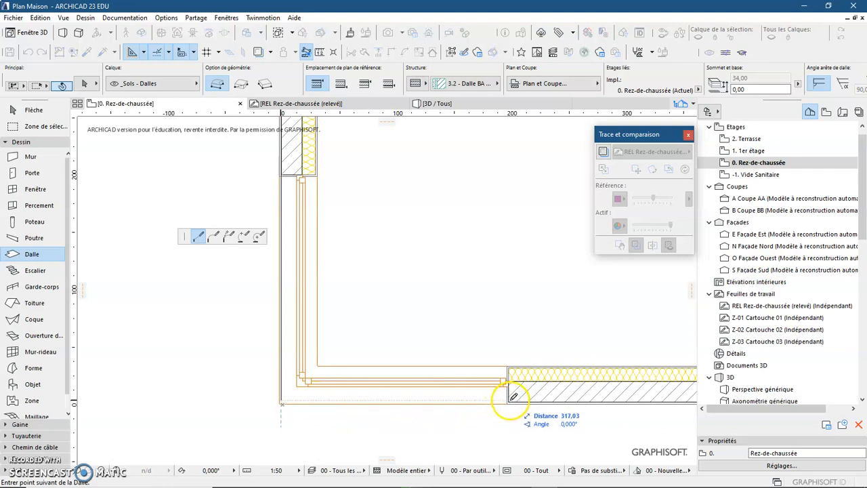
pyautogui.scroll(1, 513, 397)
pyautogui.scroll(2, 513, 397)
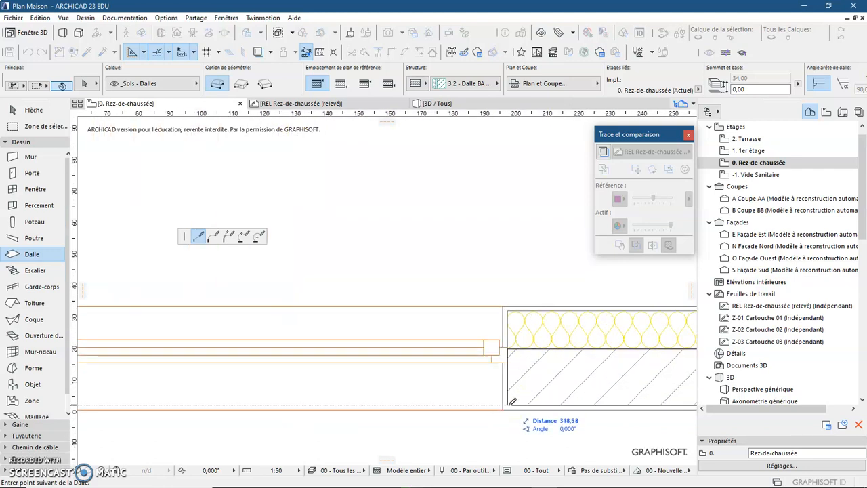
pyautogui.click(511, 401)
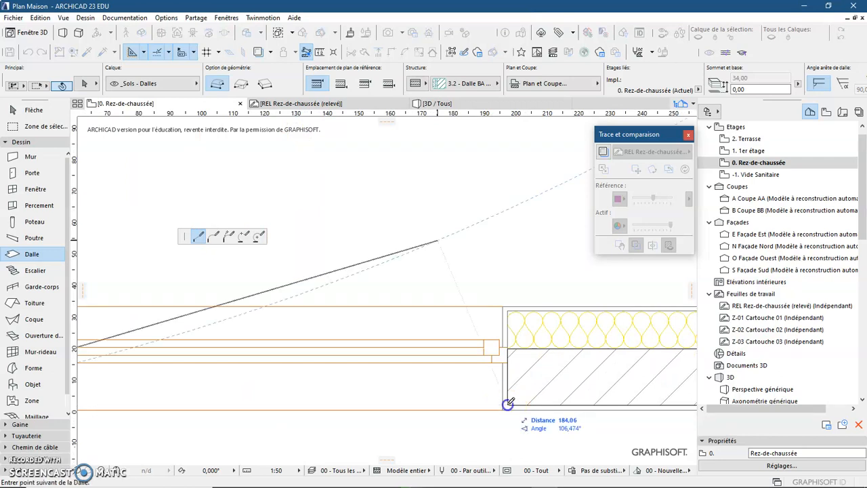
# Continue the slab outline along the lower wall's outer masonry face, through the corner window's end, to the house's lower-right outer corner
pyautogui.scroll(-2, 511, 400)
pyautogui.click(512, 400)
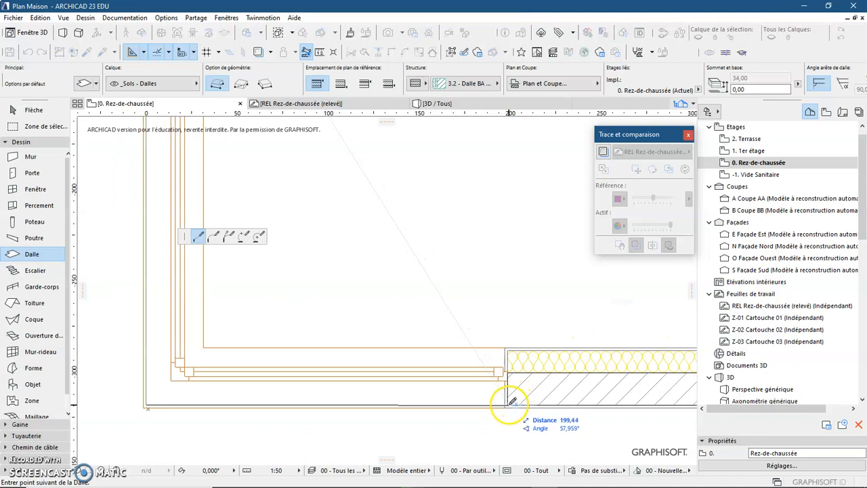
pyautogui.scroll(-2, 511, 401)
pyautogui.scroll(-4, 509, 403)
pyautogui.moveTo(510, 399); pyautogui.dragTo(318, 348, button='middle')
pyautogui.scroll(5, 501, 349)
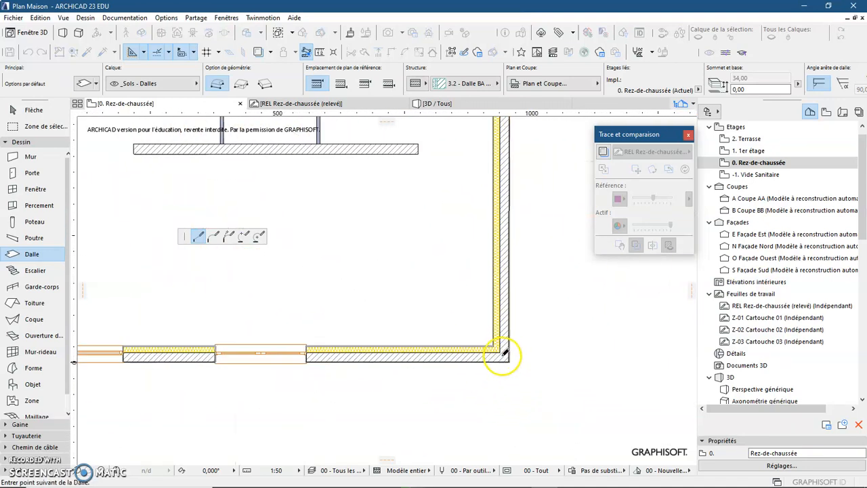
pyautogui.click(520, 369)
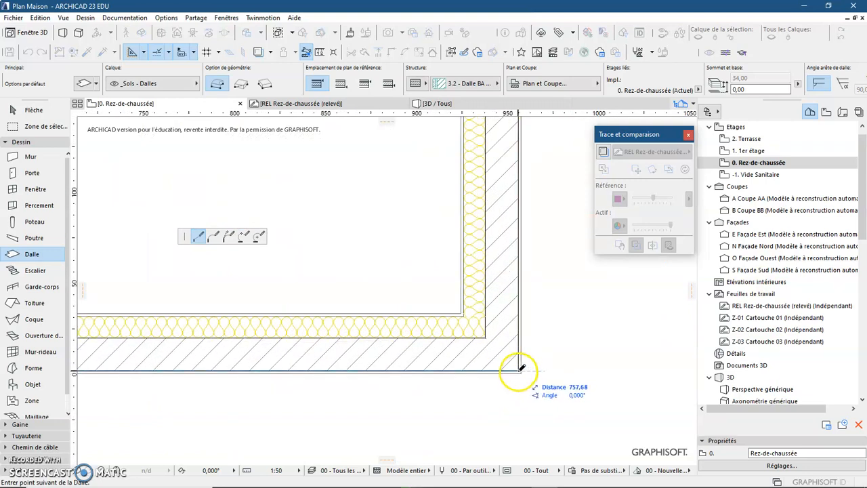
# Extend the slab outline up the right-hand wall's outer masonry face to the house's upper-right outer corner
pyautogui.click(516, 277)
pyautogui.scroll(-1, 516, 254)
pyautogui.moveTo(500, 235); pyautogui.dragTo(522, 422, button='middle')
pyautogui.scroll(-4, 531, 392)
pyautogui.scroll(-1, 534, 388)
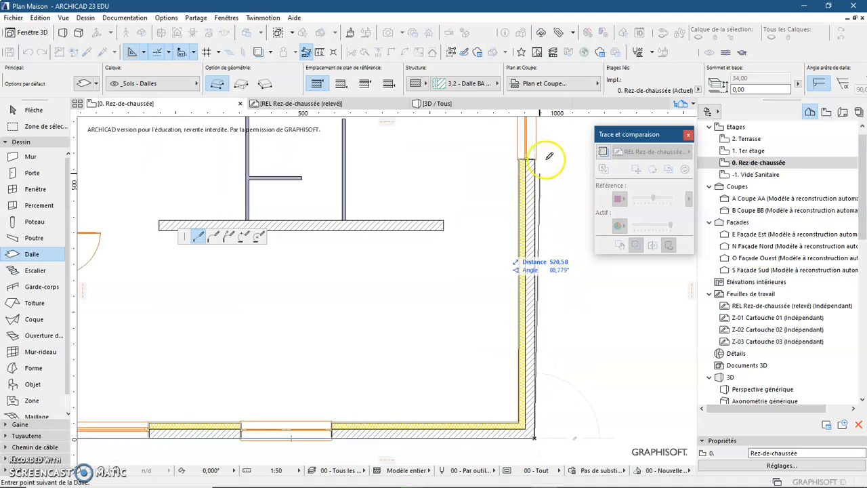
pyautogui.moveTo(542, 162); pyautogui.dragTo(544, 386, button='middle')
pyautogui.scroll(5, 535, 287)
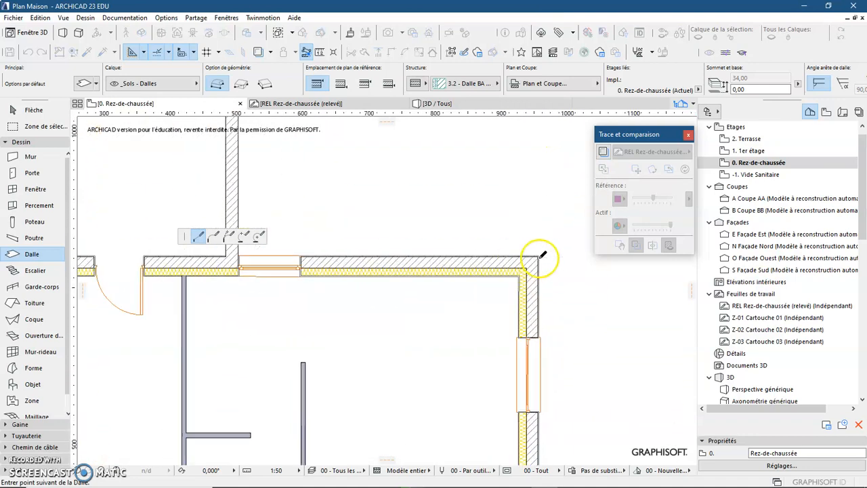
pyautogui.click(536, 252)
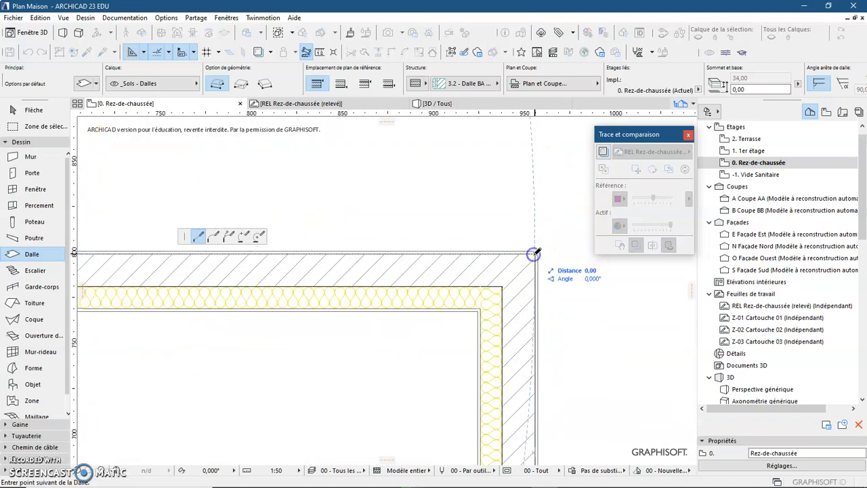
# Close the slab outline at the house's upper-left outer corner beside the garage wall, and leave the Slab tool
pyautogui.scroll(-4, 536, 253)
pyautogui.moveTo(210, 277); pyautogui.dragTo(513, 265, button='middle')
pyautogui.scroll(-3, 513, 263)
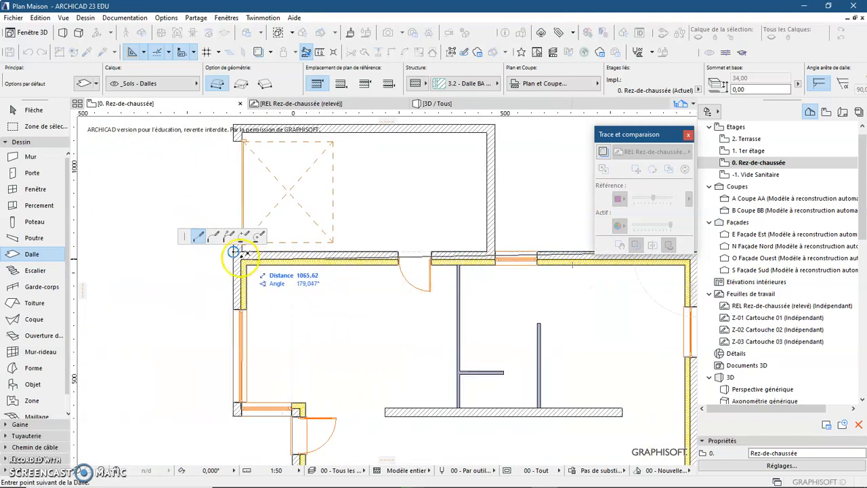
pyautogui.scroll(5, 227, 247)
pyautogui.scroll(3, 256, 257)
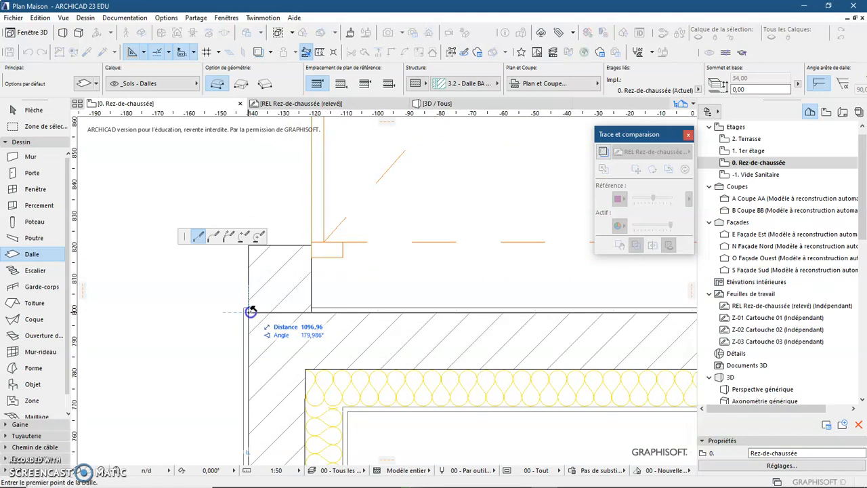
pyautogui.click(251, 308)
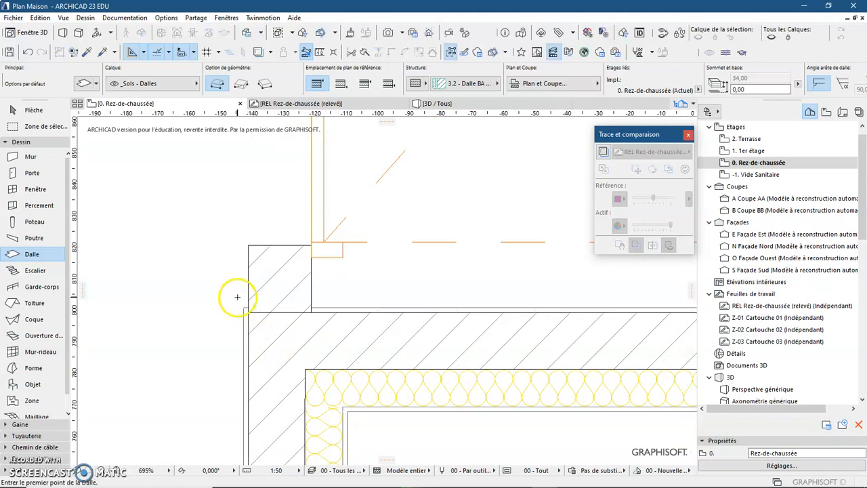
pyautogui.press('Escape')
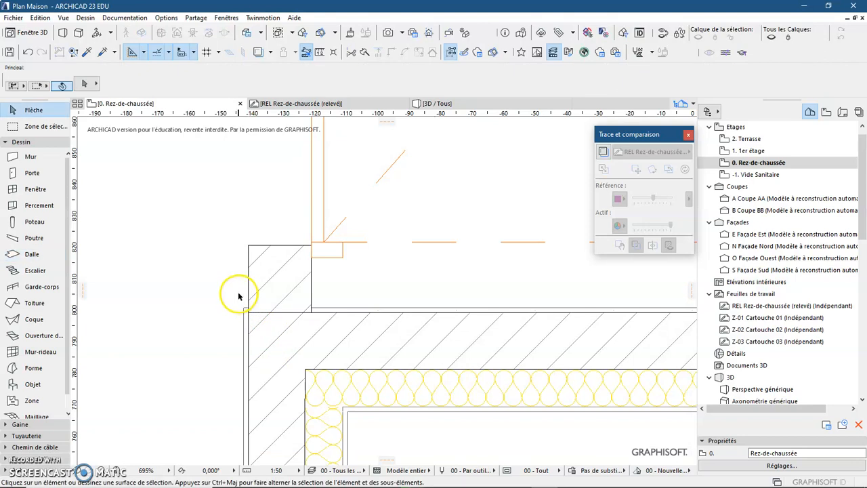
# Switch to the 3D view and apply the layer combination 00 - Tous les calques to check the slab inside the walls
pyautogui.click(457, 103)
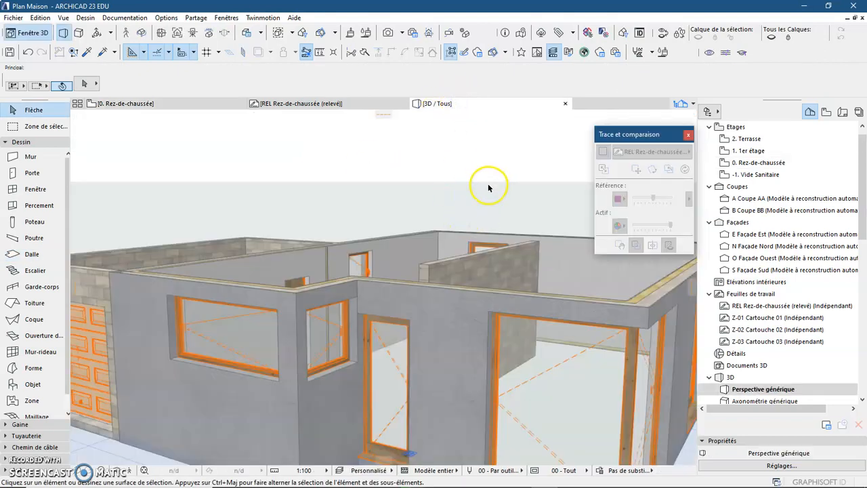
pyautogui.moveTo(486, 206); pyautogui.dragTo(483, 279)
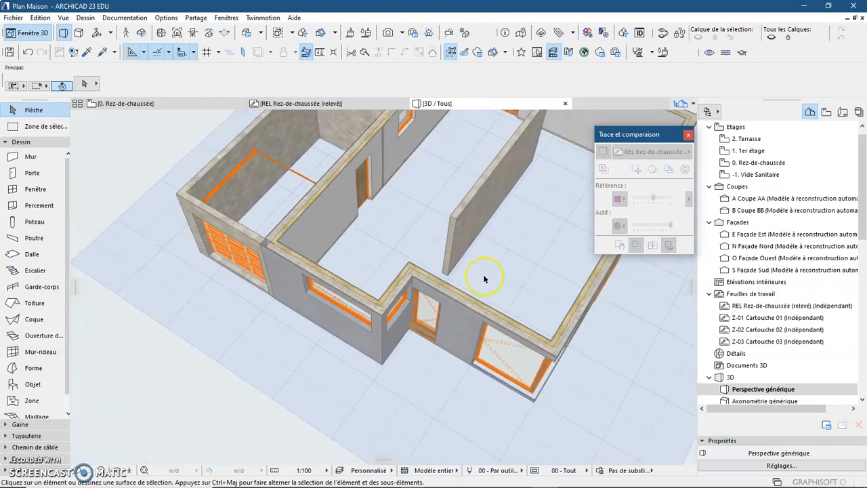
pyautogui.click(535, 247)
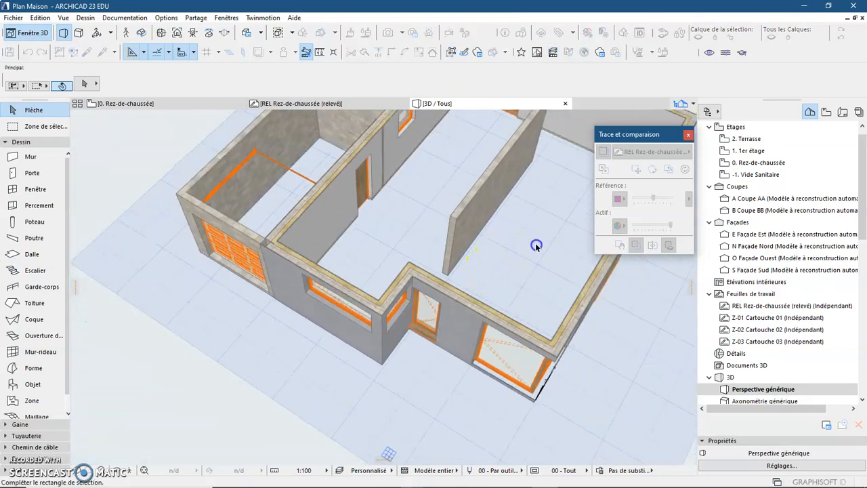
pyautogui.click(513, 306)
pyautogui.click(371, 472)
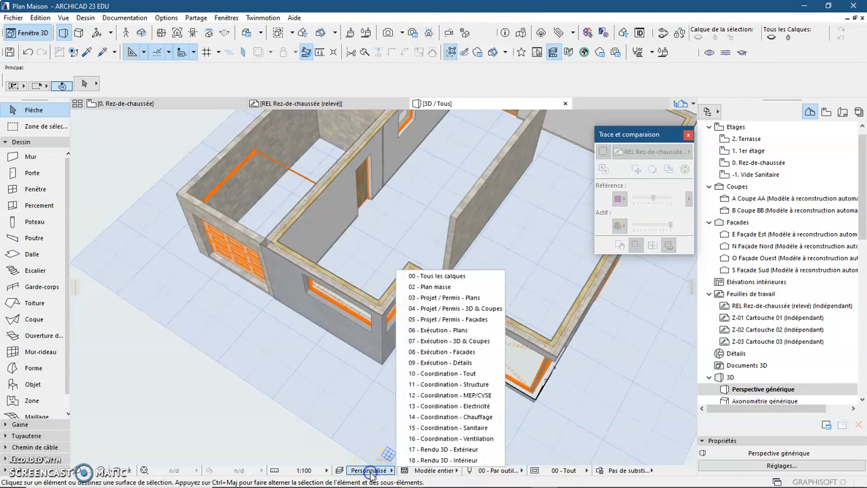
pyautogui.click(464, 276)
pyautogui.moveTo(511, 239); pyautogui.dragTo(389, 321, button='middle')
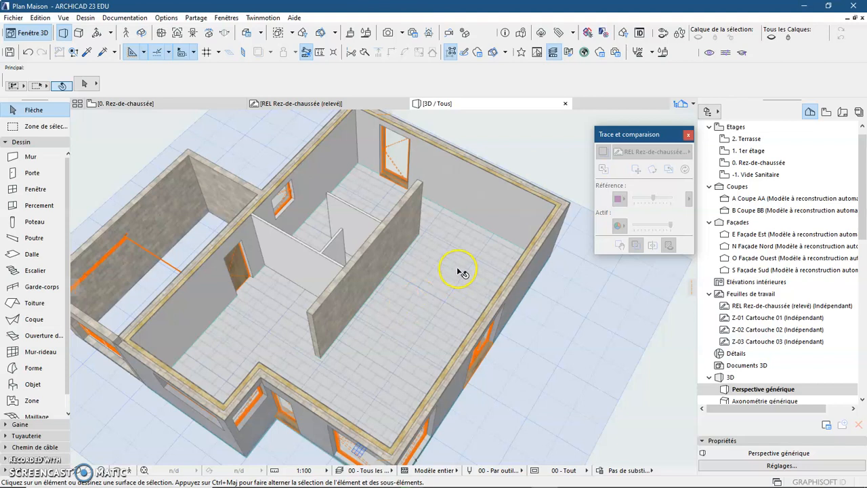
pyautogui.moveTo(372, 361); pyautogui.dragTo(438, 348, button='middle')
# Return to the ground-floor plan and move section line Coupe AA so it cuts horizontally through the house's upper rooms
pyautogui.click(179, 105)
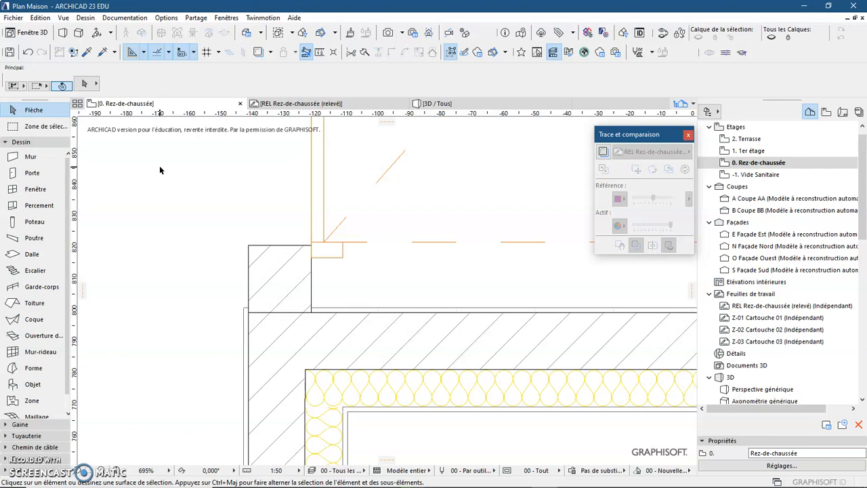
pyautogui.scroll(-5, 170, 185)
pyautogui.scroll(-2, 302, 330)
pyautogui.moveTo(368, 371); pyautogui.dragTo(349, 269, button='middle')
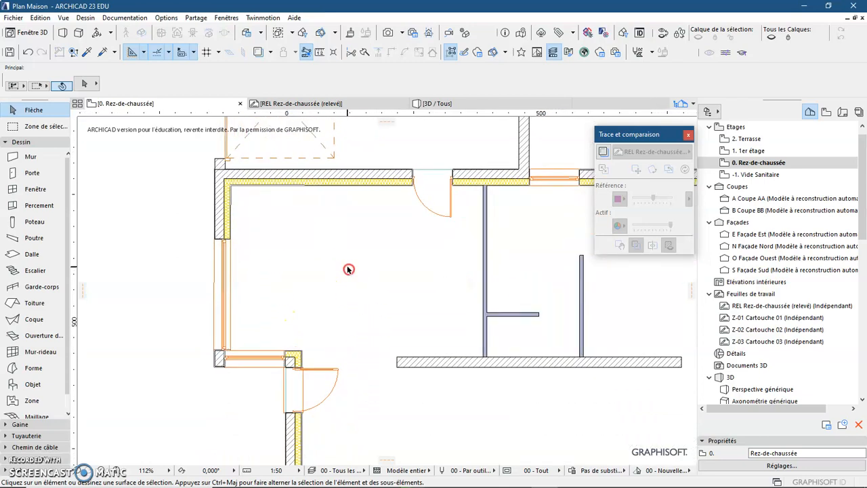
pyautogui.scroll(-3, 346, 267)
pyautogui.moveTo(360, 358); pyautogui.dragTo(305, 325, button='middle')
pyautogui.scroll(-2, 306, 325)
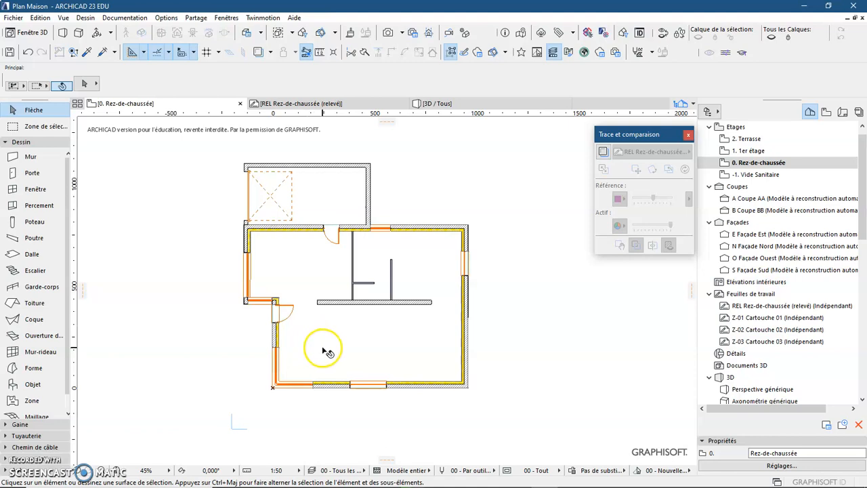
pyautogui.scroll(-2, 323, 351)
pyautogui.scroll(-1, 327, 352)
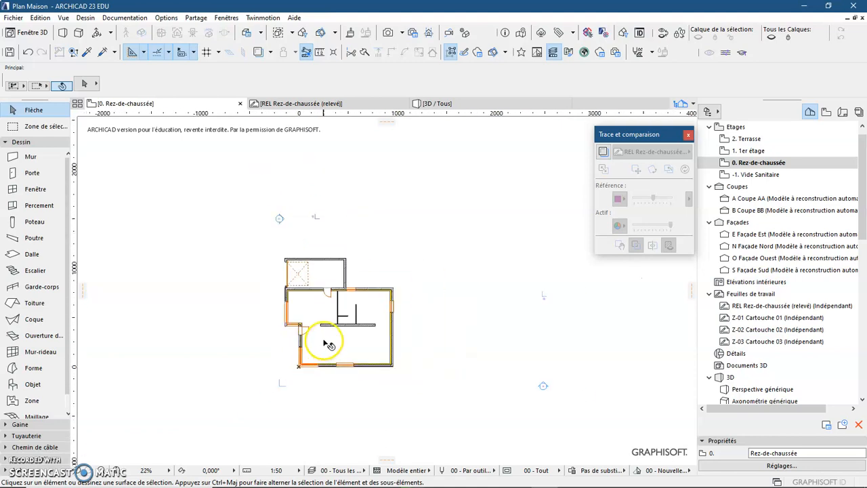
pyautogui.moveTo(398, 269)
pyautogui.mouseDown(button='middle')
pyautogui.moveTo(377, 309)
pyautogui.moveTo(358, 323)
pyautogui.moveTo(325, 311)
pyautogui.mouseUp(button='middle')
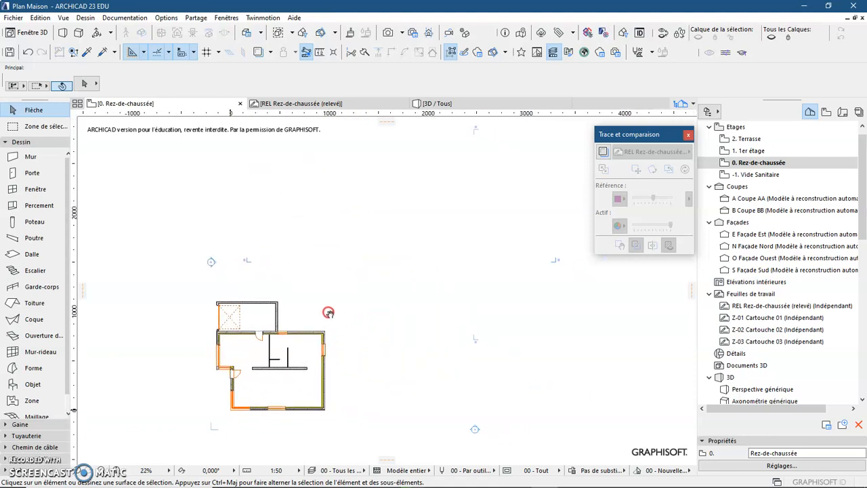
pyautogui.click(249, 263)
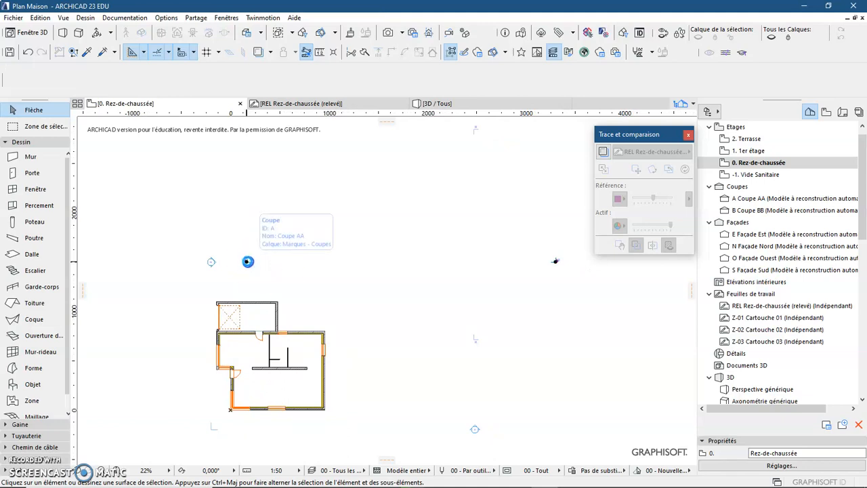
pyautogui.scroll(3, 246, 264)
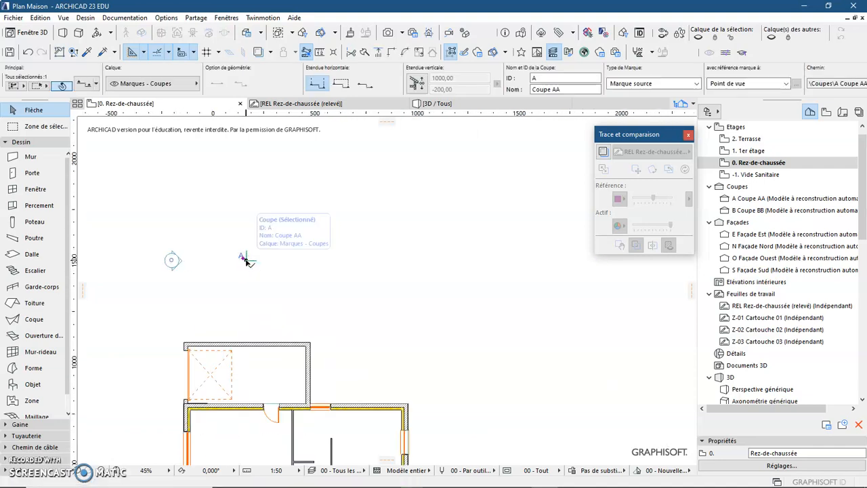
pyautogui.click(246, 261)
pyautogui.click(198, 236)
pyautogui.click(264, 238)
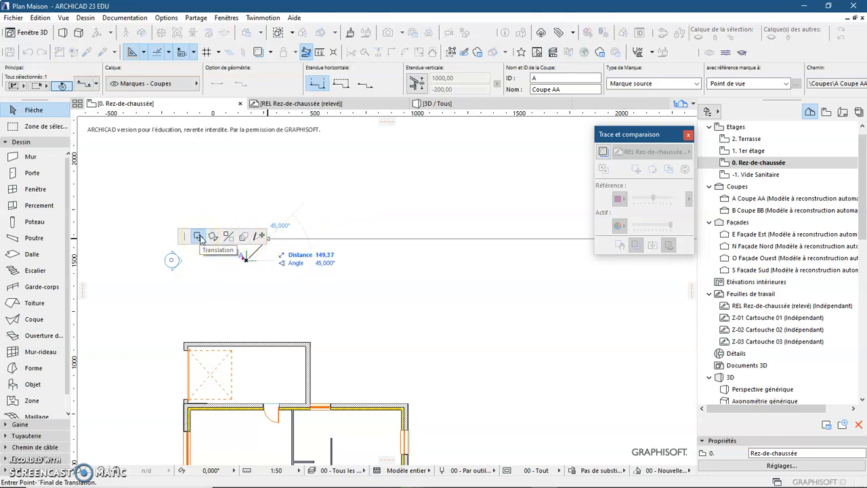
pyautogui.scroll(-3, 177, 377)
pyautogui.moveTo(177, 378); pyautogui.dragTo(269, 262, button='middle')
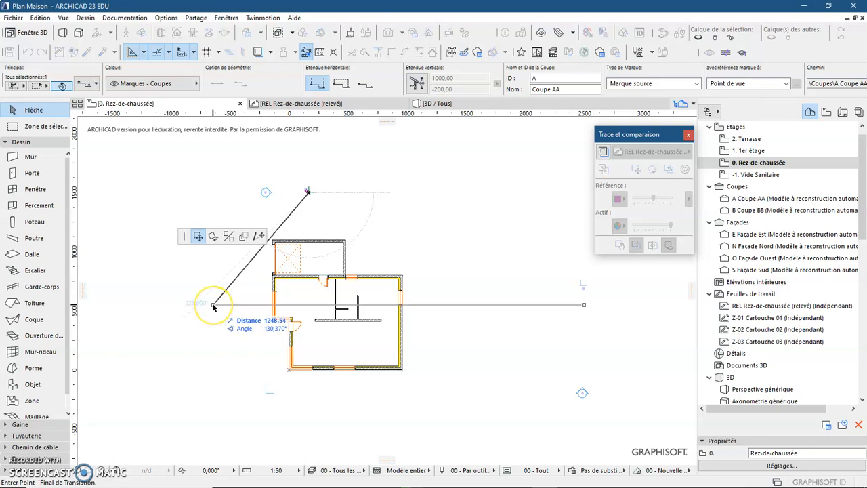
pyautogui.click(212, 306)
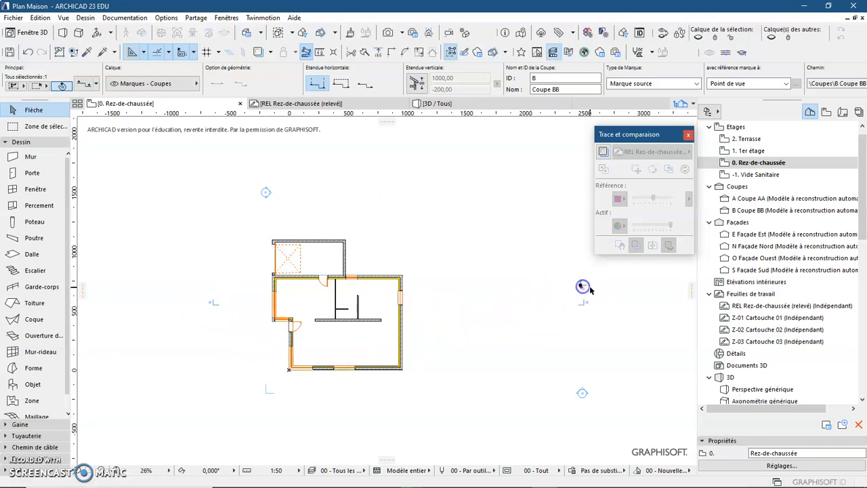
# Move section line Coupe BB so it cuts vertically through the house and garage, just inside the entrance door
pyautogui.moveTo(582, 286); pyautogui.dragTo(463, 346, button='middle')
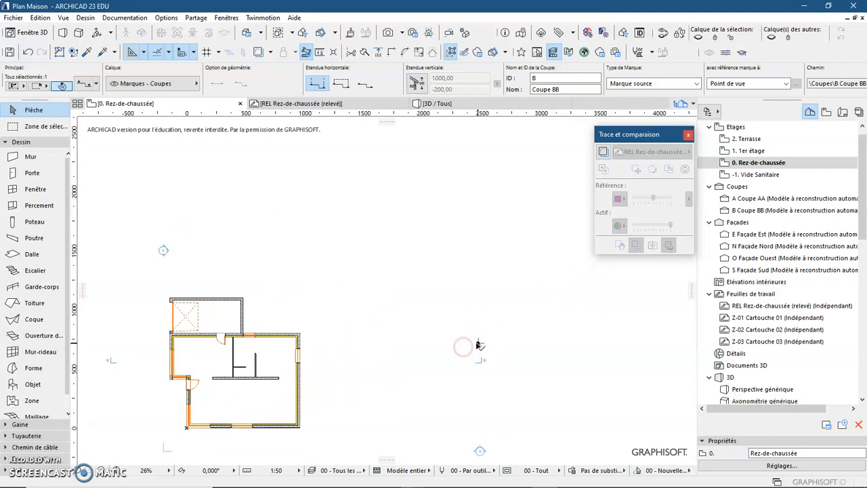
pyautogui.click(478, 344)
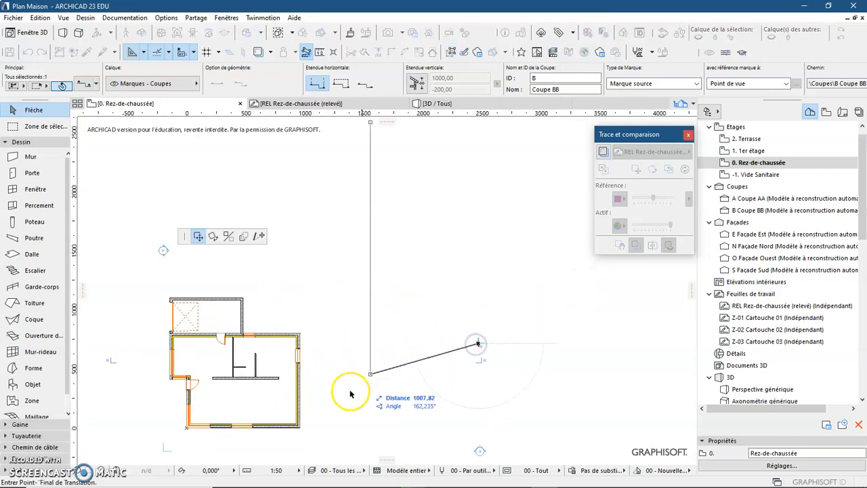
pyautogui.moveTo(270, 415); pyautogui.dragTo(316, 348, button='middle')
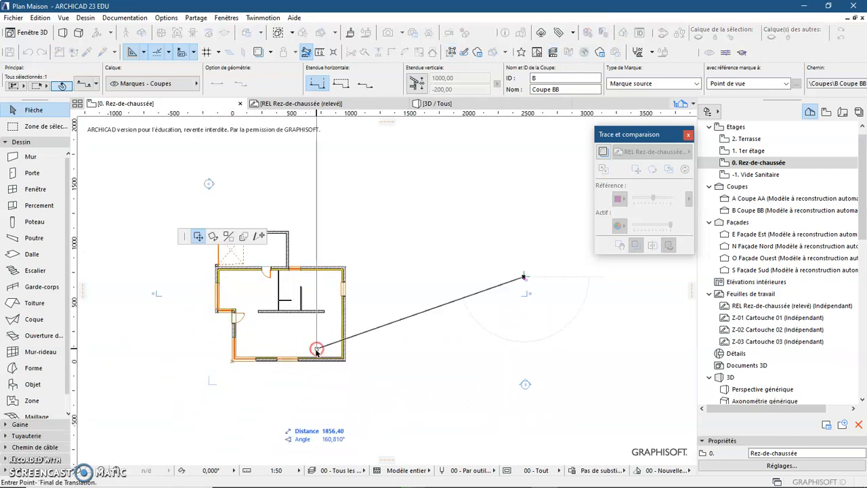
pyautogui.click(252, 402)
pyautogui.click(342, 389)
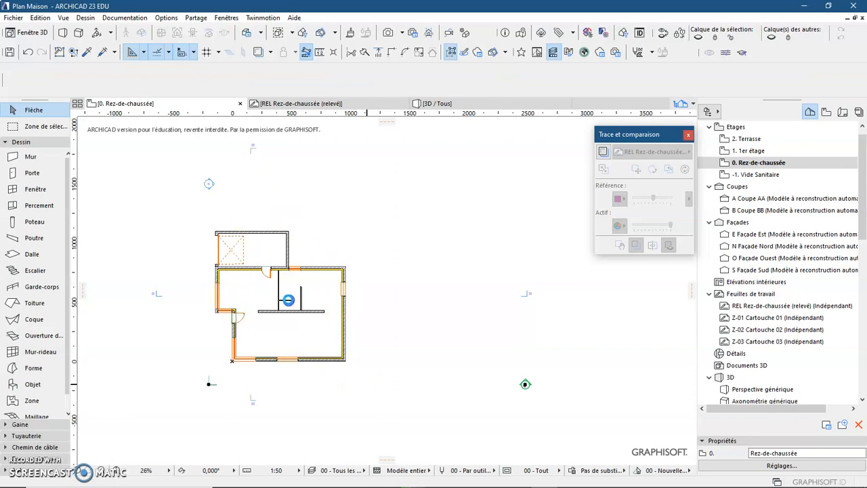
pyautogui.click(448, 248)
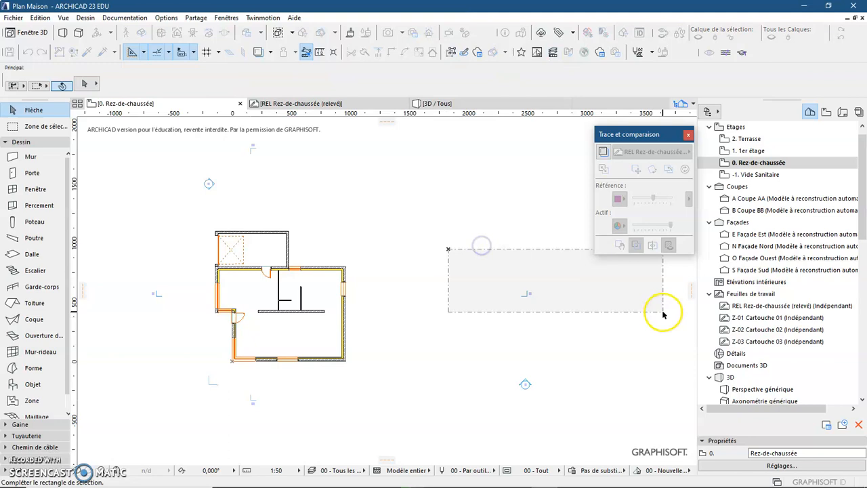
pyautogui.click(517, 256)
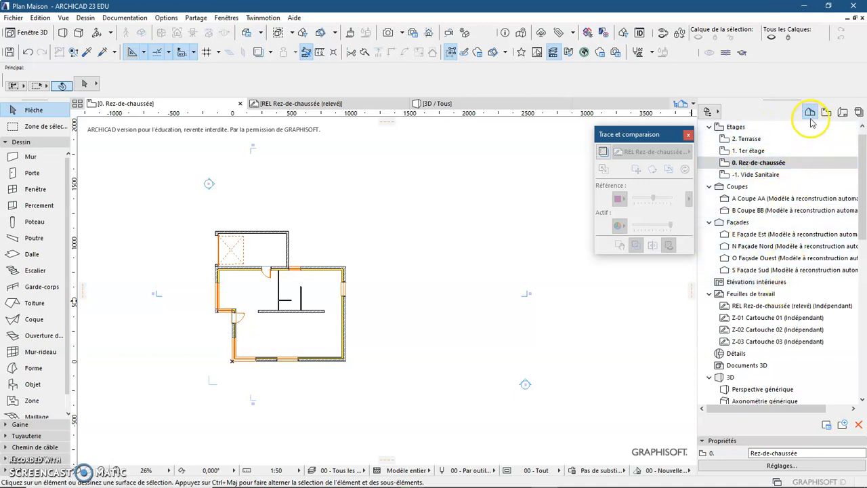
# Open section A Coupe AA and bring its left border with the storey labels close to the building's left wall
pyautogui.doubleClick(762, 198)
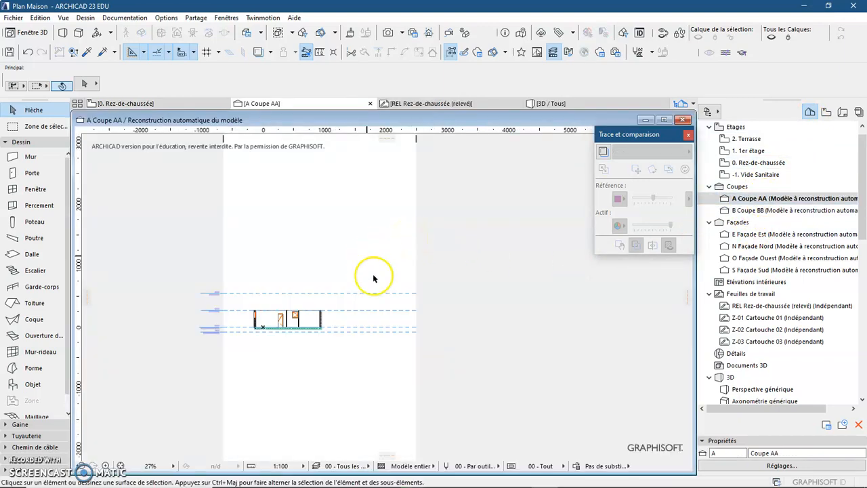
pyautogui.scroll(5, 238, 337)
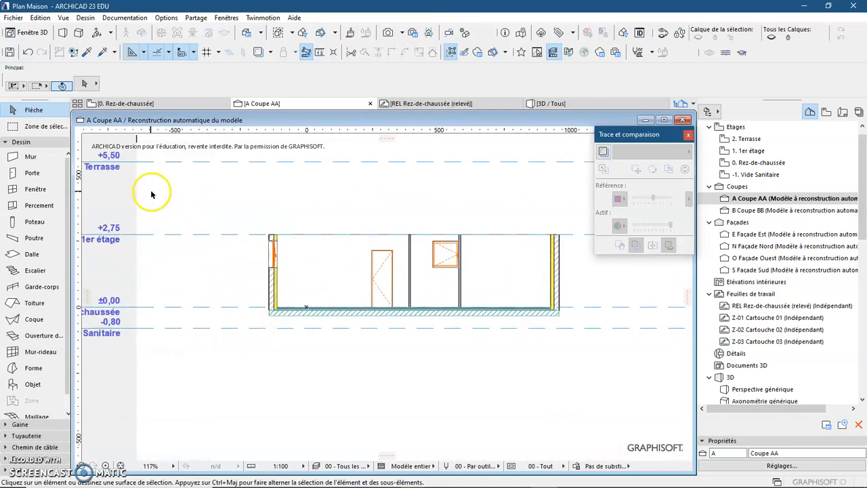
pyautogui.scroll(-2, 151, 194)
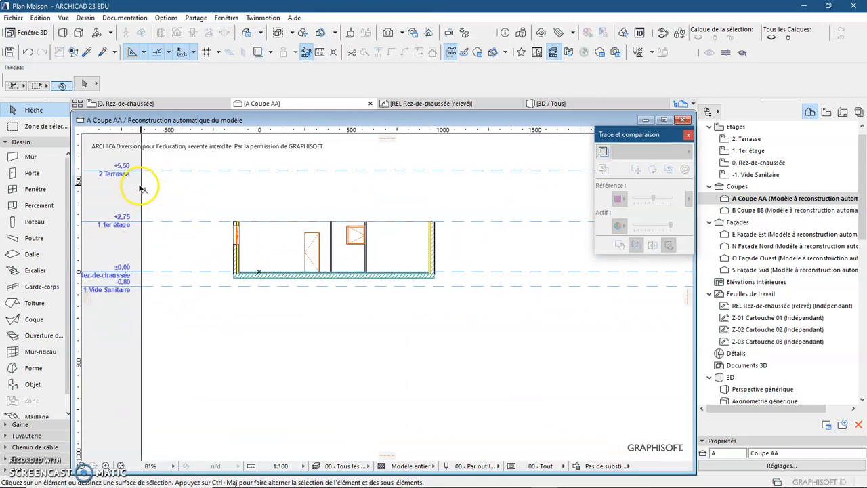
pyautogui.click(140, 186)
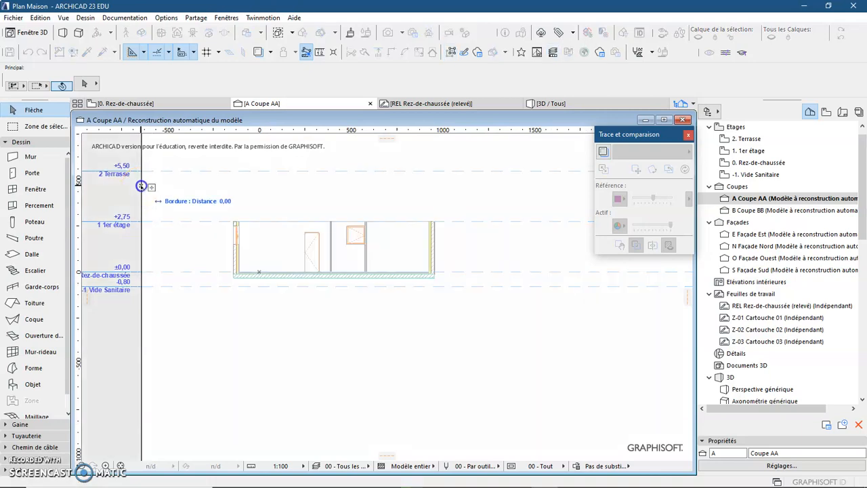
pyautogui.click(218, 195)
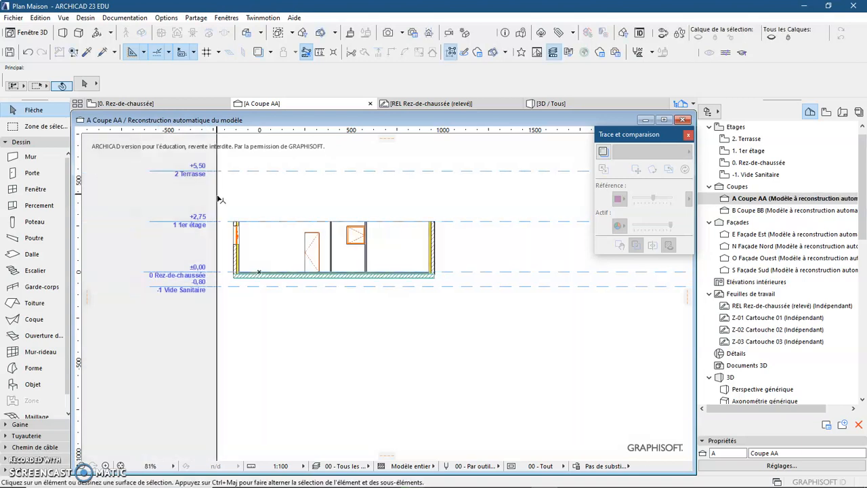
# Bring section AA's right border in close to the building's right wall
pyautogui.scroll(-2, 466, 294)
pyautogui.moveTo(466, 294); pyautogui.dragTo(405, 317, button='middle')
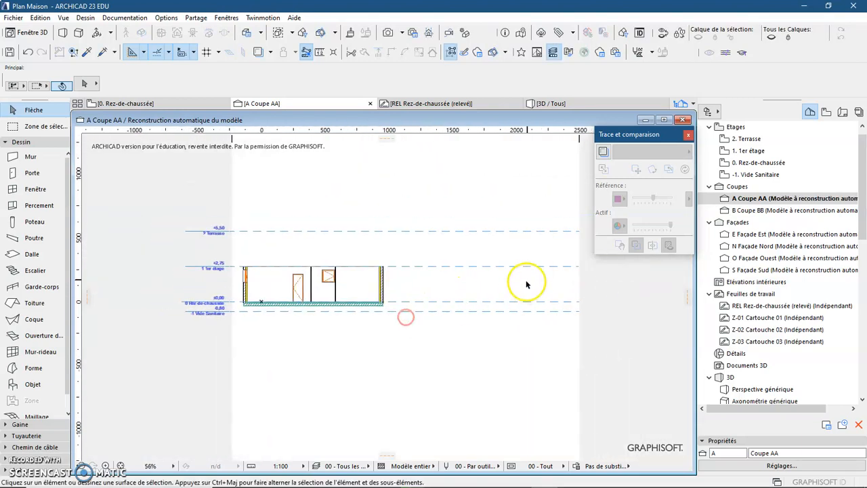
pyautogui.moveTo(581, 257); pyautogui.dragTo(403, 251)
pyautogui.click(404, 251)
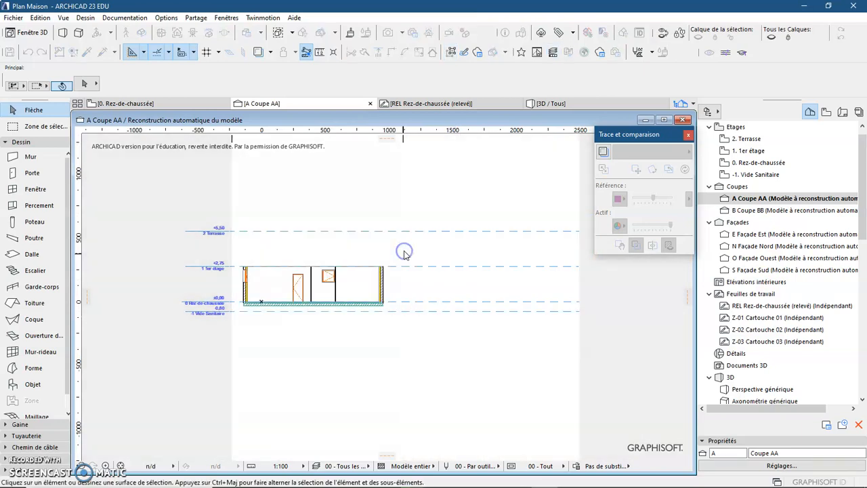
# Examine the junction of the composite slab with the insulated masonry wall at the building's lower-left corner in section AA
pyautogui.scroll(5, 192, 307)
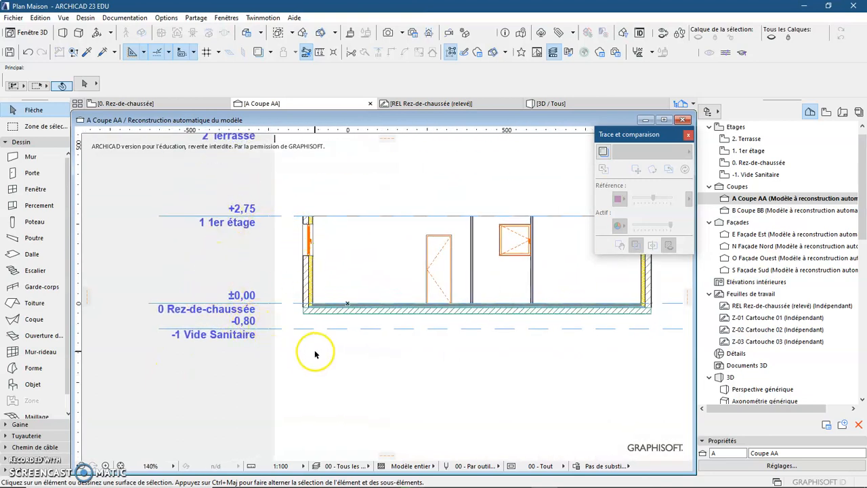
pyautogui.moveTo(316, 353); pyautogui.dragTo(296, 373, button='middle')
pyautogui.scroll(2, 310, 350)
pyautogui.scroll(4, 318, 352)
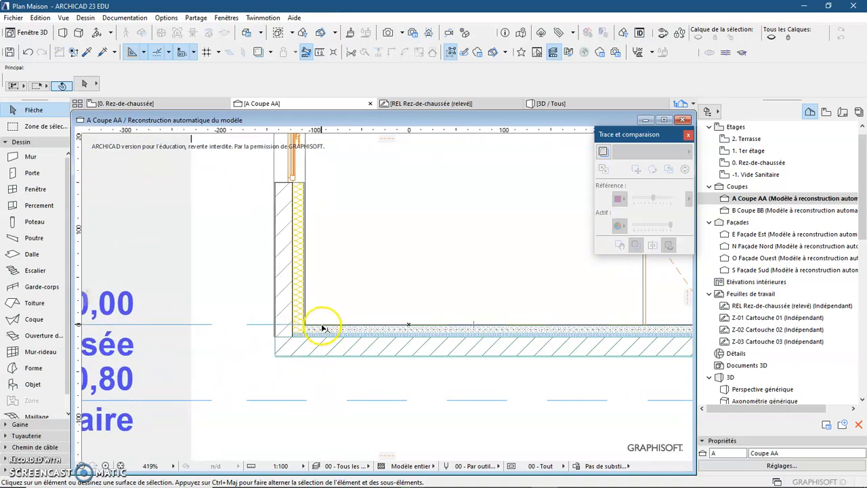
pyautogui.scroll(3, 321, 329)
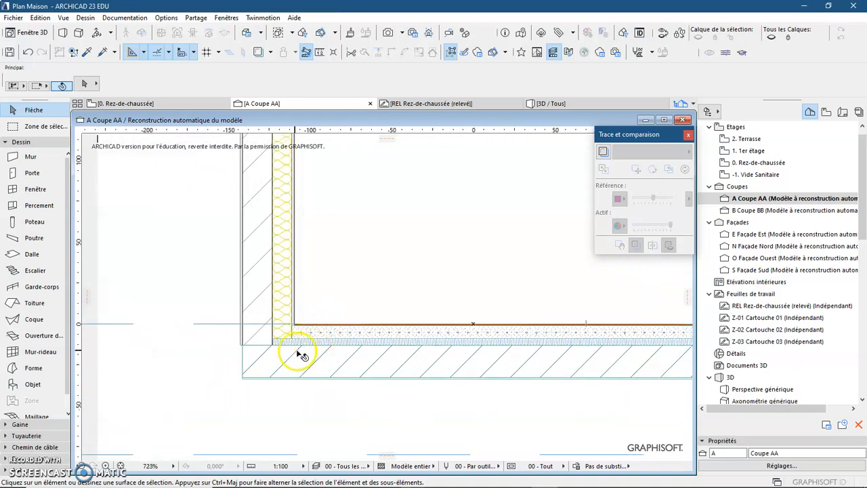
pyautogui.click(267, 312)
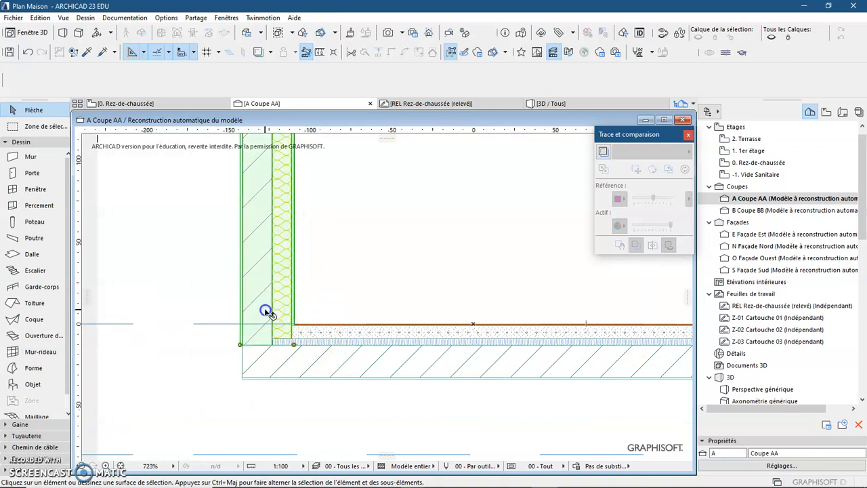
pyautogui.click(252, 367)
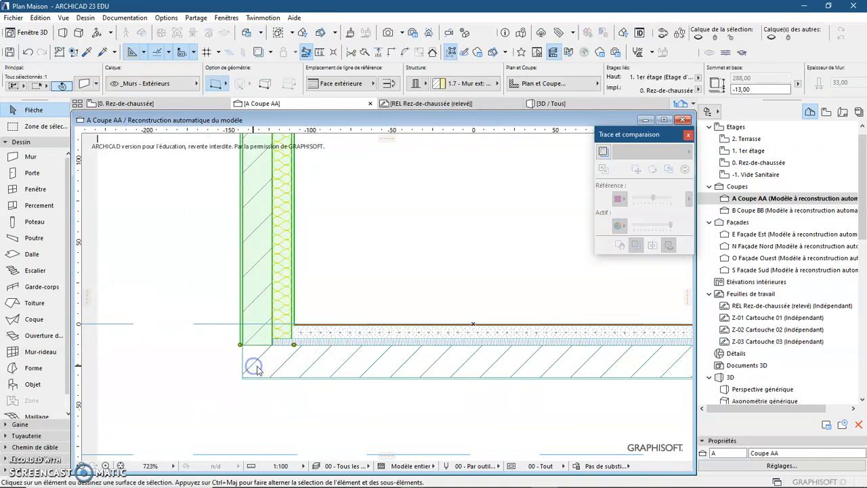
pyautogui.press('Escape')
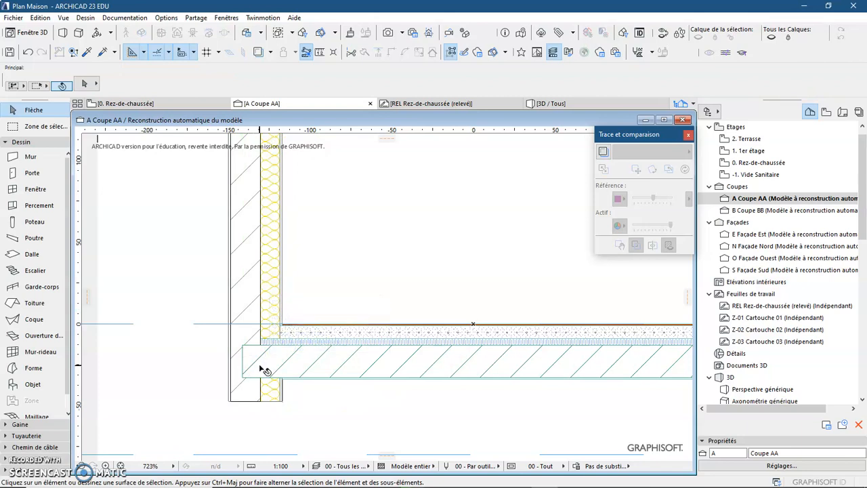
pyautogui.hotkey('ctrl', 'z')
pyautogui.click(296, 347)
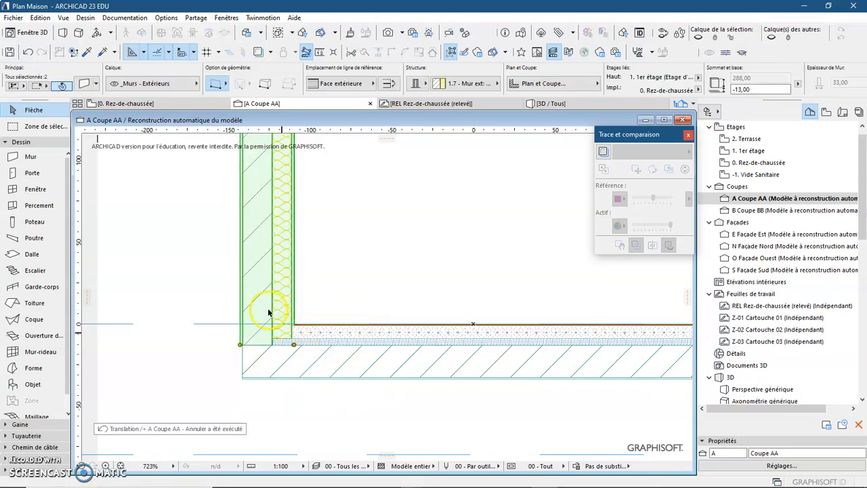
pyautogui.click(284, 400)
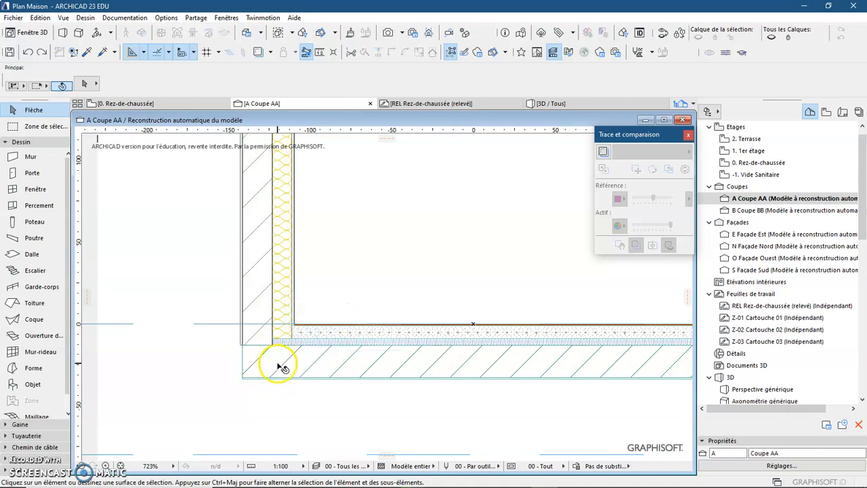
# Examine how the slab layers meet the exterior wall's masonry and insulation in section AA, and check the slab across the whole section
pyautogui.scroll(-2, 277, 365)
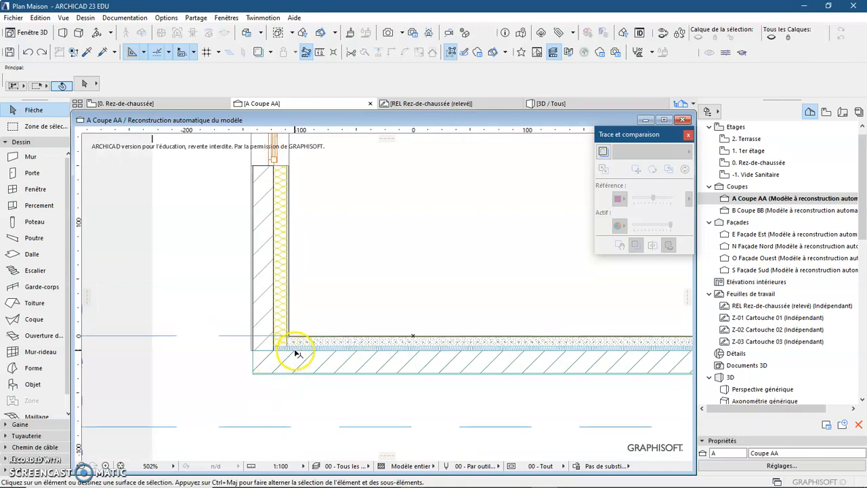
pyautogui.scroll(6, 295, 352)
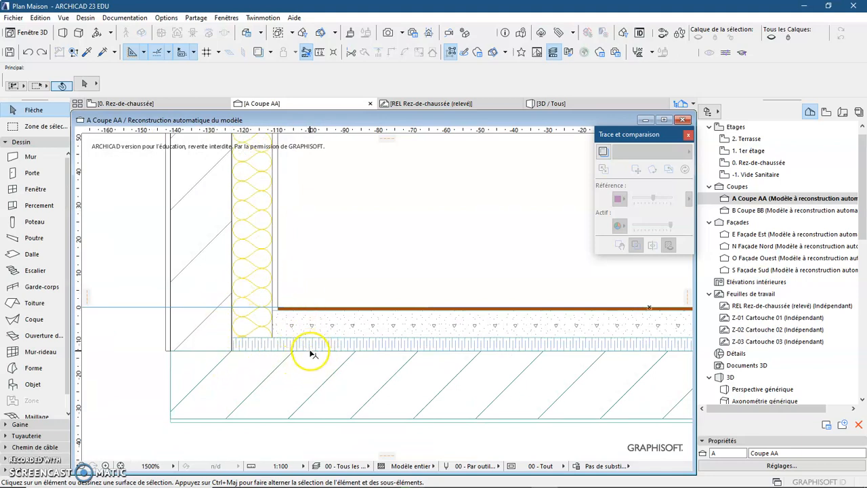
pyautogui.moveTo(310, 352)
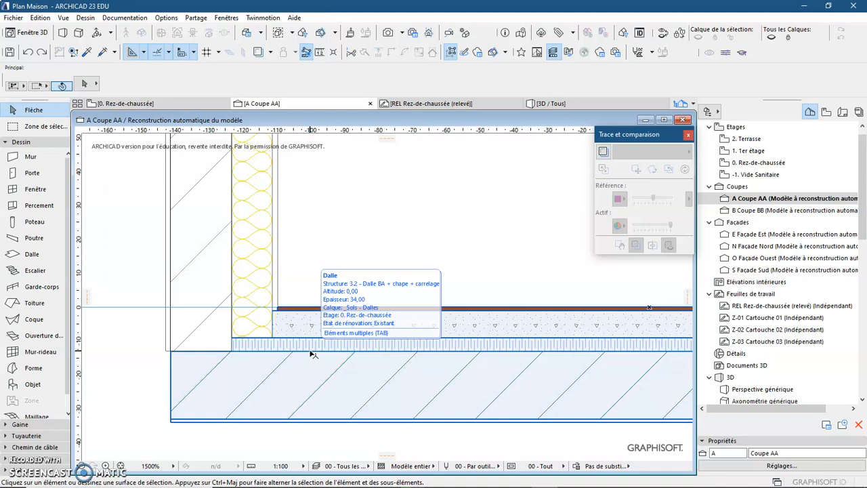
pyautogui.click(218, 278)
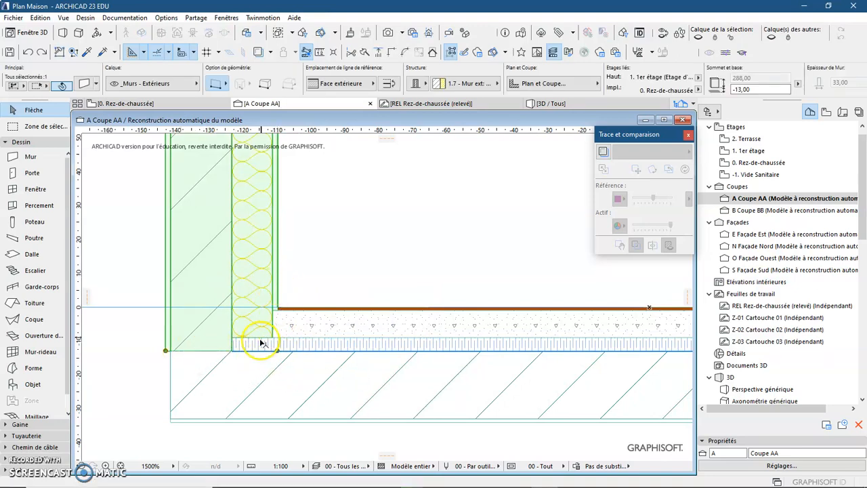
pyautogui.click(125, 327)
pyautogui.scroll(-8, 125, 327)
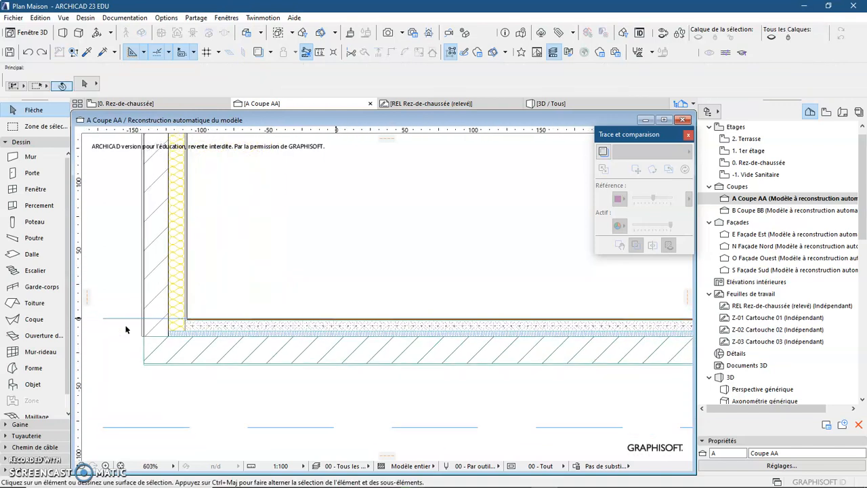
pyautogui.scroll(-2, 131, 330)
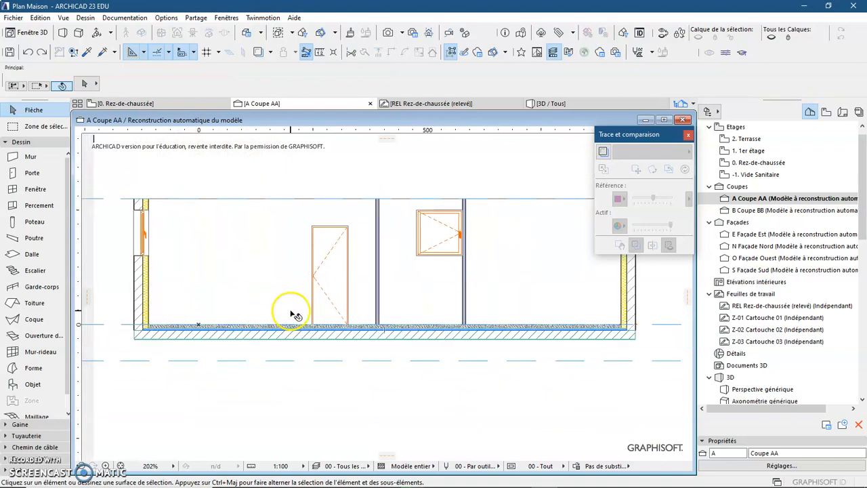
pyautogui.moveTo(271, 339)
pyautogui.mouseDown(button='middle')
pyautogui.moveTo(248, 328)
pyautogui.moveTo(269, 327)
pyautogui.mouseUp(button='middle')
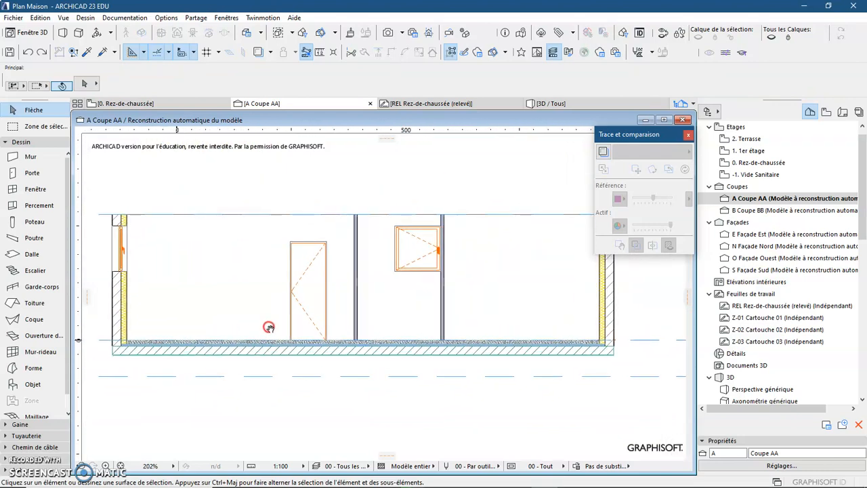
# Open section B Coupe BB and bring its left border with the storey labels close to the garage wall
pyautogui.click(751, 210)
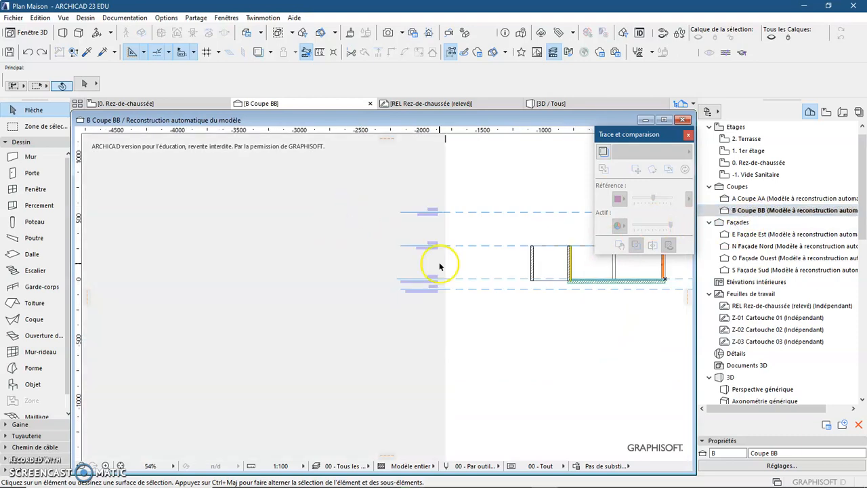
pyautogui.moveTo(482, 263)
pyautogui.mouseDown(button='middle')
pyautogui.moveTo(304, 275)
pyautogui.moveTo(257, 293)
pyautogui.mouseUp(button='middle')
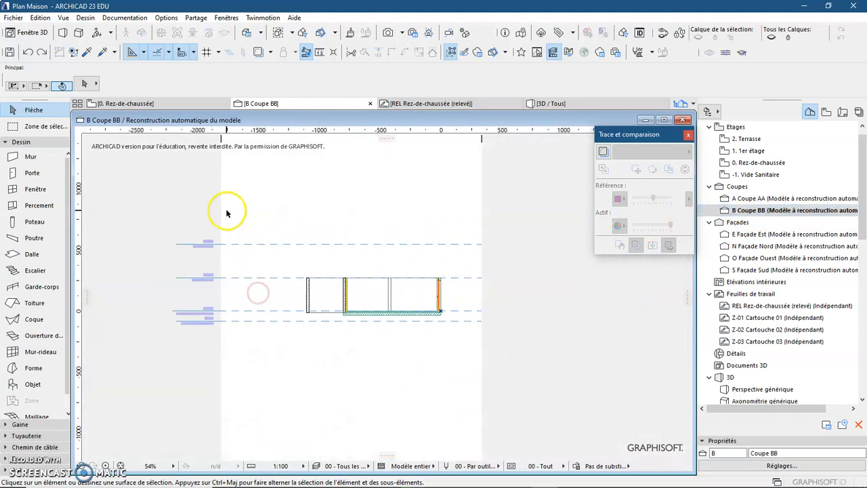
pyautogui.moveTo(222, 212); pyautogui.dragTo(290, 214)
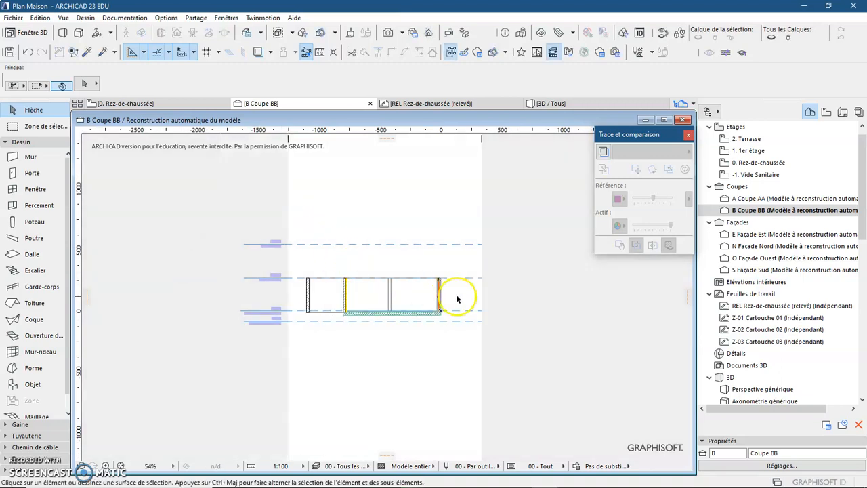
# Examine the base of the garage walls and their junction with the house slab in section BB
pyautogui.scroll(4, 387, 306)
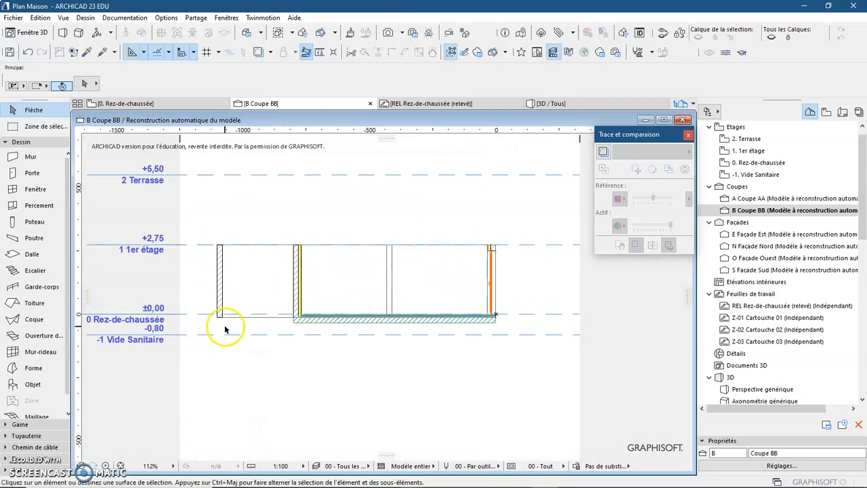
pyautogui.scroll(1, 233, 330)
pyautogui.scroll(4, 233, 330)
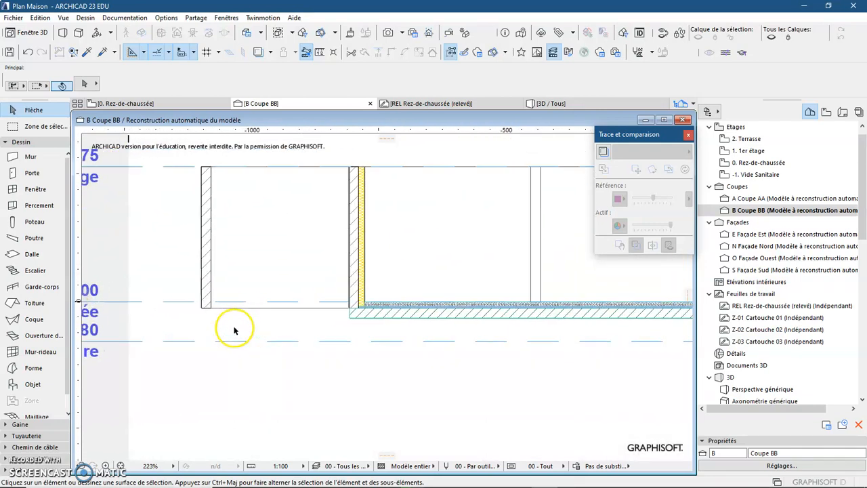
pyautogui.scroll(3, 271, 312)
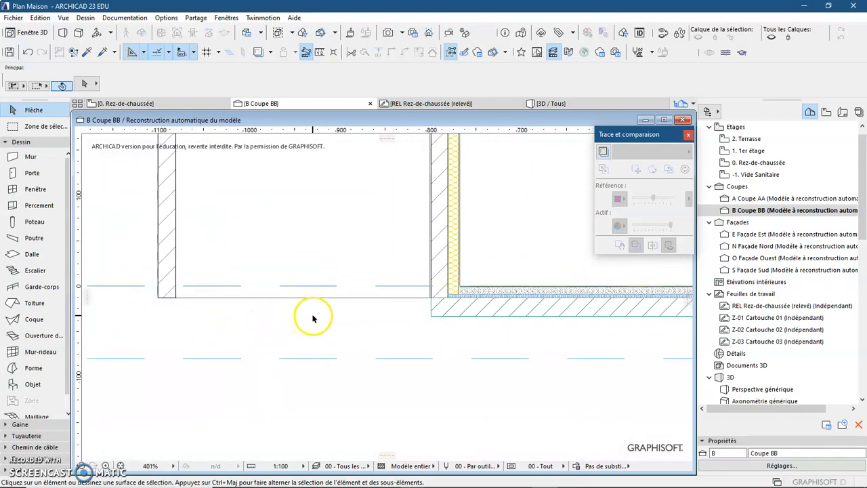
pyautogui.scroll(2, 313, 317)
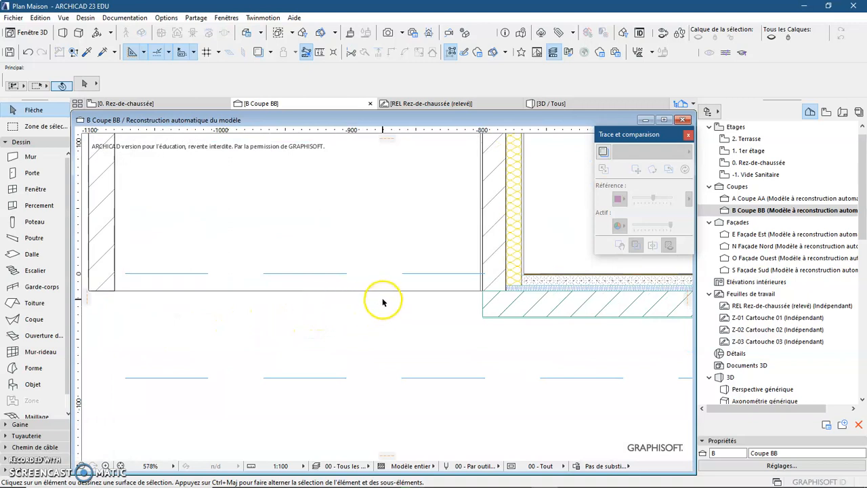
pyautogui.moveTo(257, 294); pyautogui.dragTo(321, 298, button='middle')
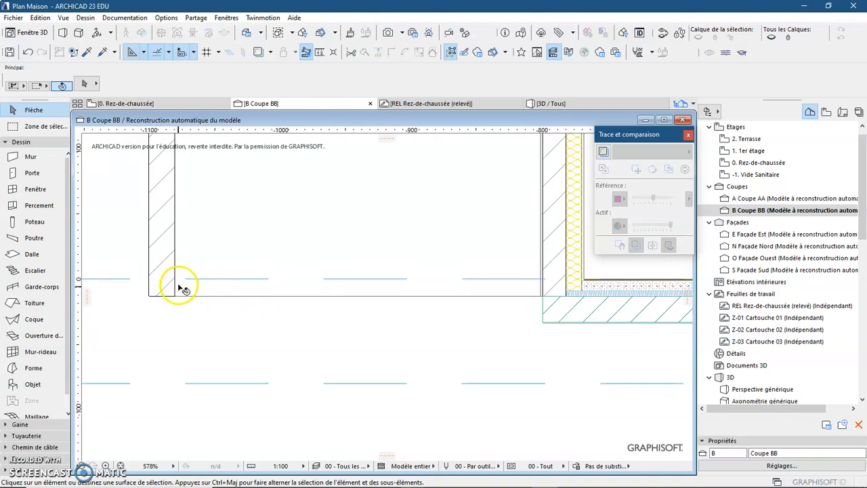
pyautogui.moveTo(181, 283)
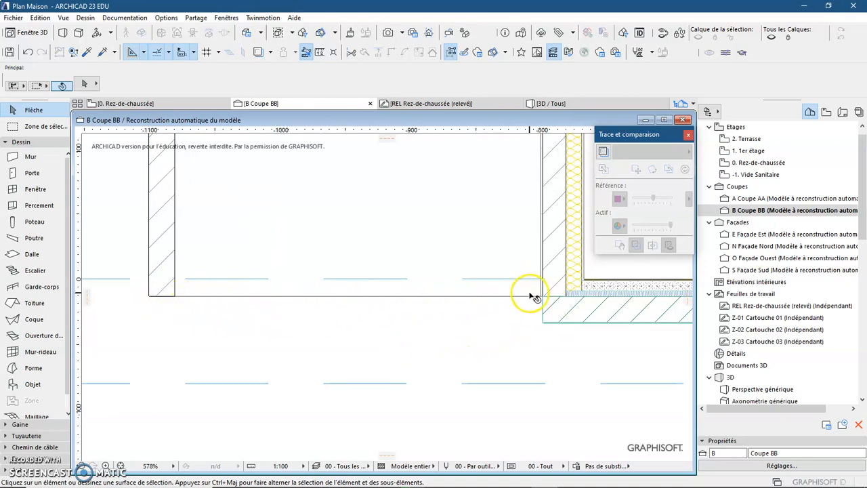
pyautogui.scroll(4, 531, 298)
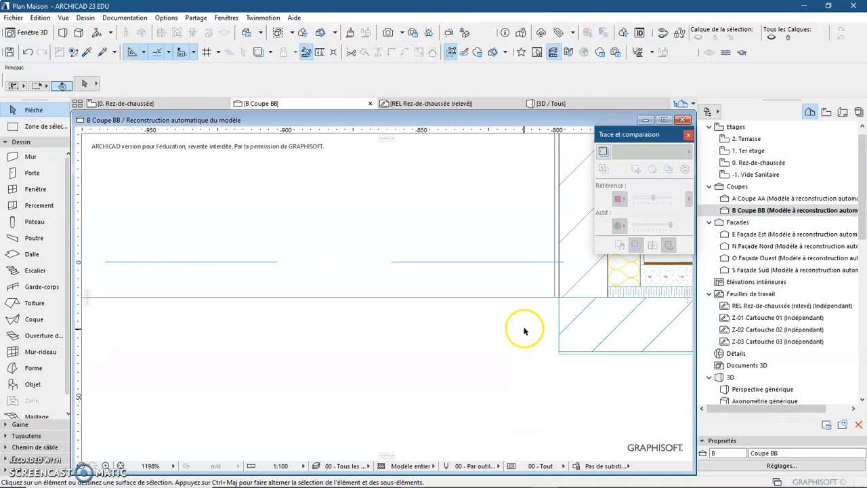
pyautogui.scroll(-2, 523, 325)
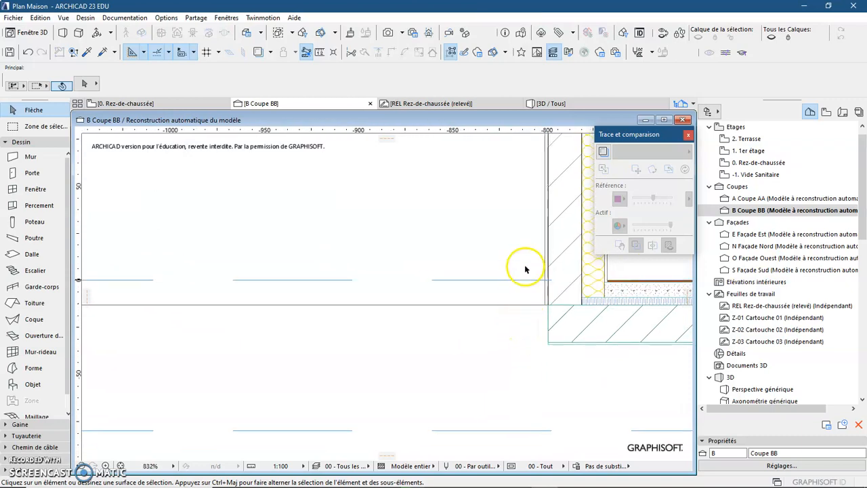
# Measure the vertical distance from the ground-floor level line down to the wall base at the garage-house junction
pyautogui.click(320, 52)
pyautogui.scroll(3, 535, 281)
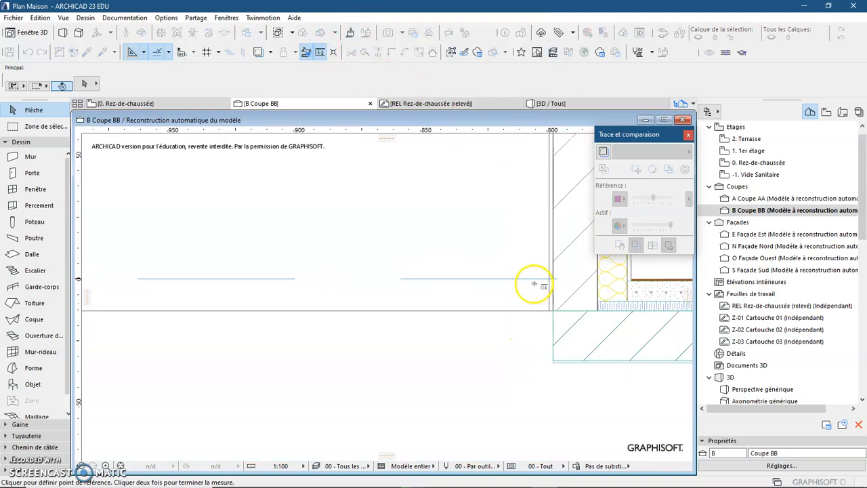
pyautogui.click(554, 278)
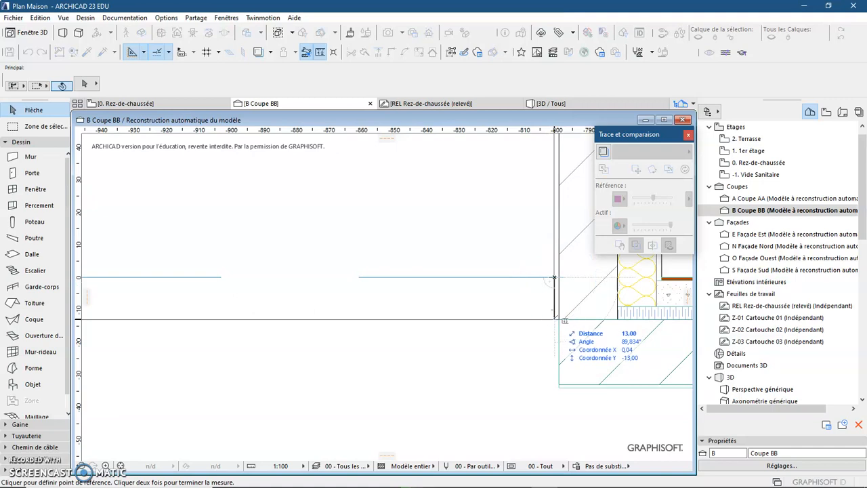
pyautogui.doubleClick(545, 308)
pyautogui.scroll(-5, 546, 308)
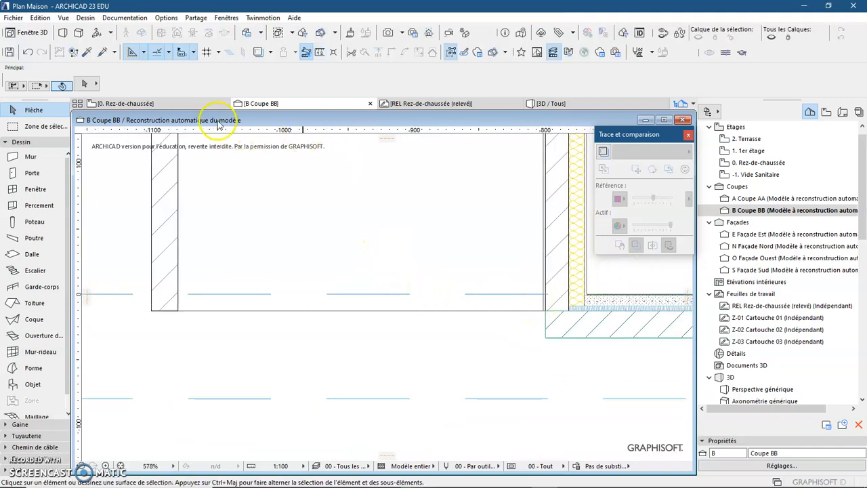
# In the ground-floor plan, set the slab defaults to a basic Béton armé (Coulé) structure with a -13 offset from the home storey
pyautogui.click(180, 103)
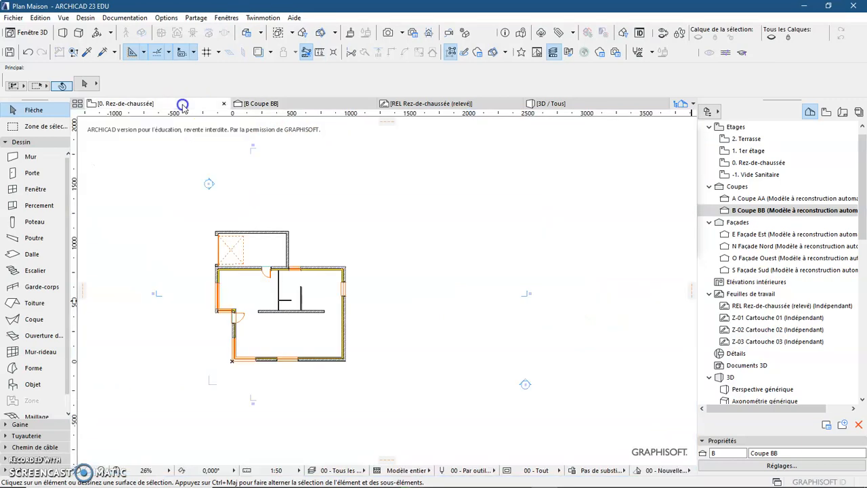
pyautogui.click(236, 241)
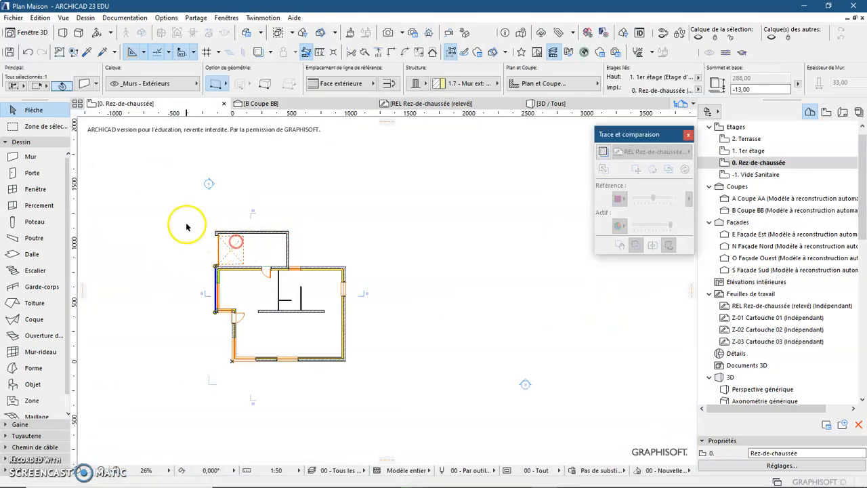
pyautogui.scroll(5, 236, 252)
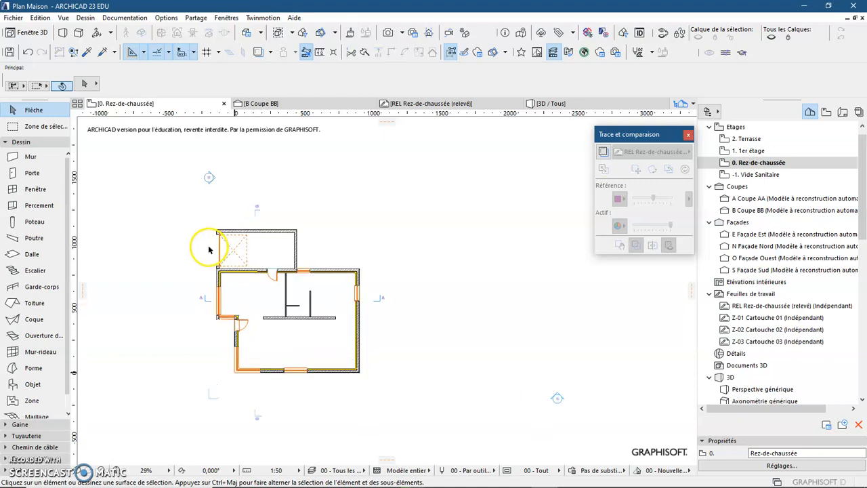
pyautogui.moveTo(229, 254); pyautogui.dragTo(292, 229, button='middle')
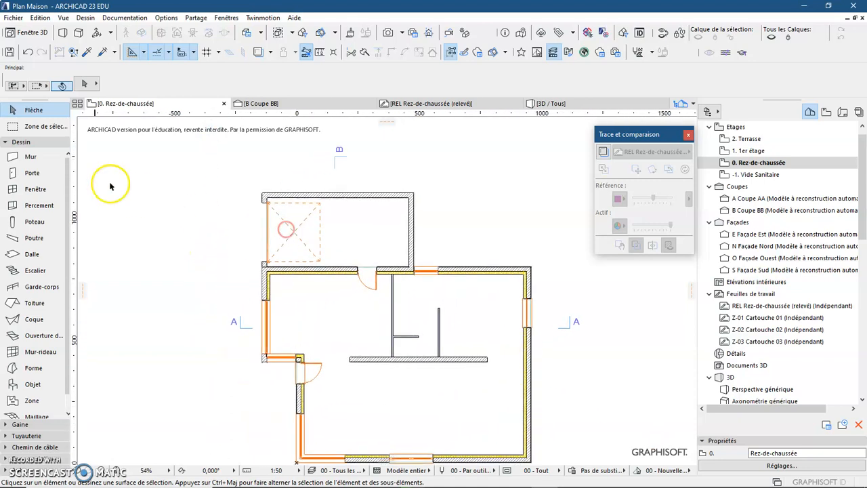
pyautogui.click(34, 254)
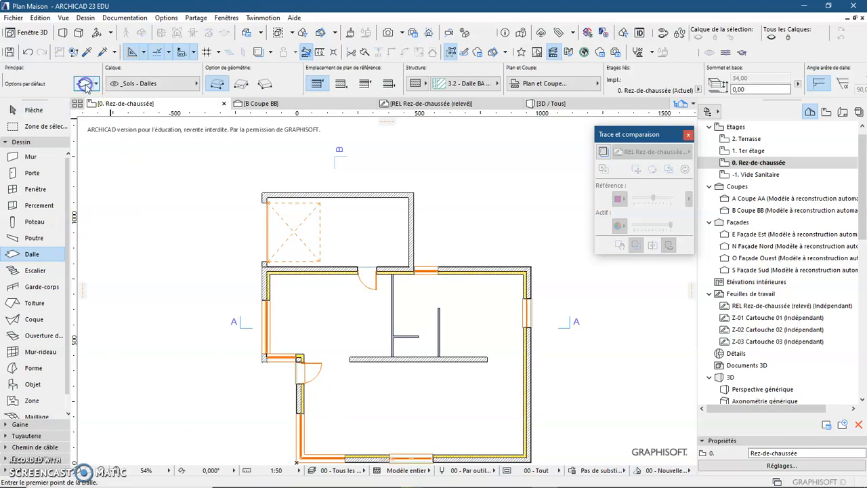
pyautogui.hotkey('ctrl', 't')
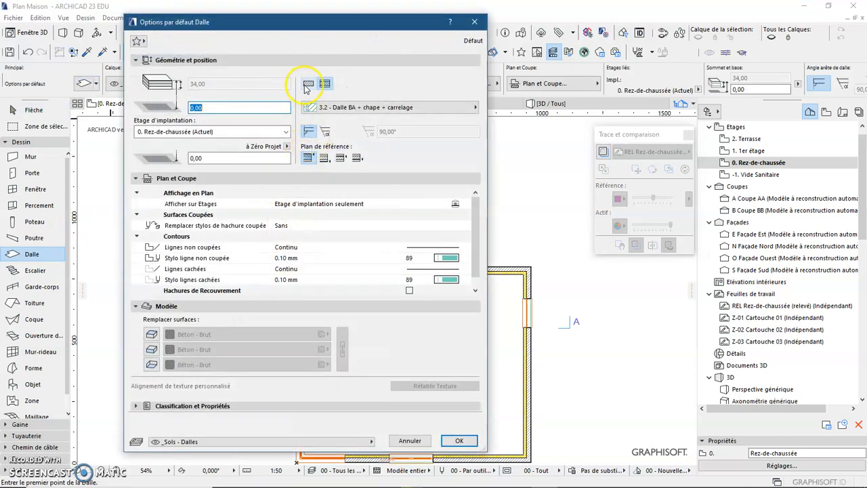
pyautogui.click(308, 83)
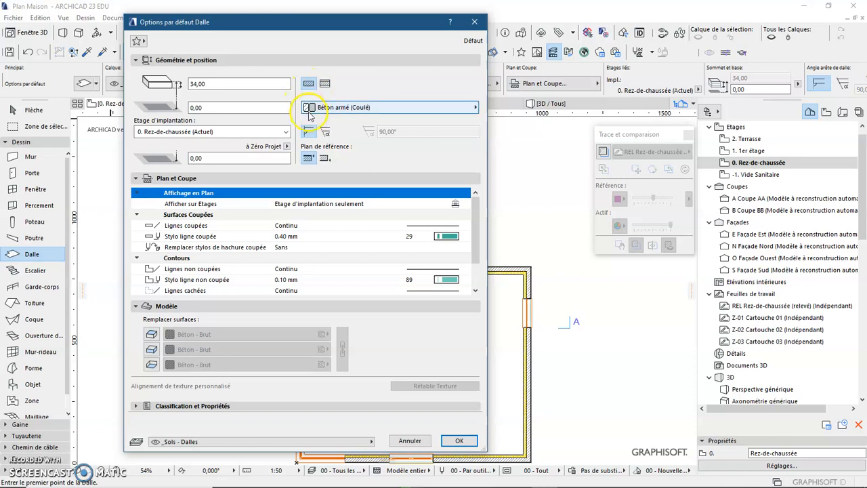
pyautogui.click(231, 84)
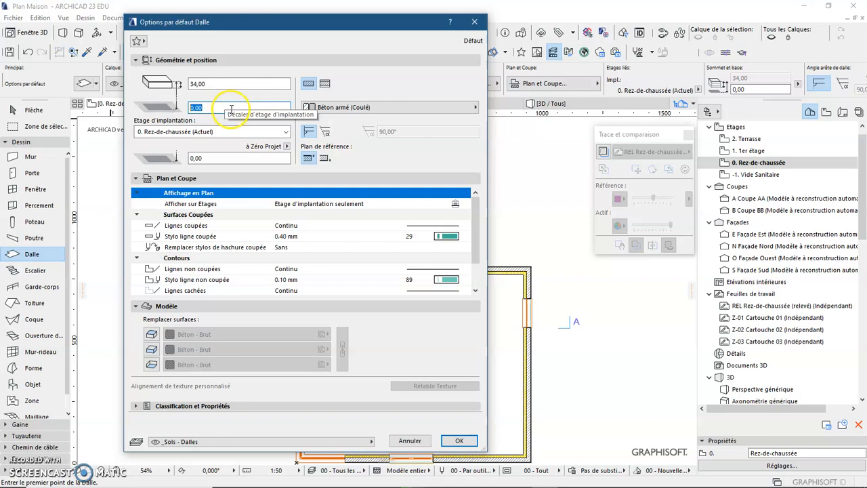
pyautogui.write('13')
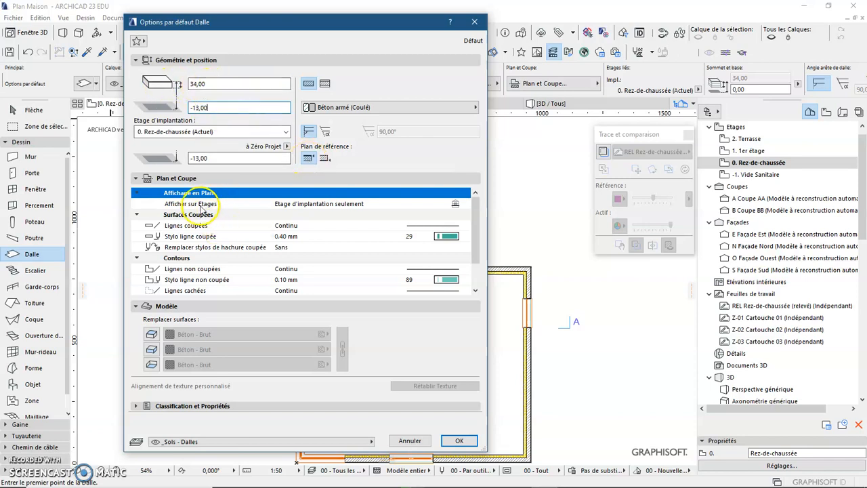
pyautogui.click(461, 441)
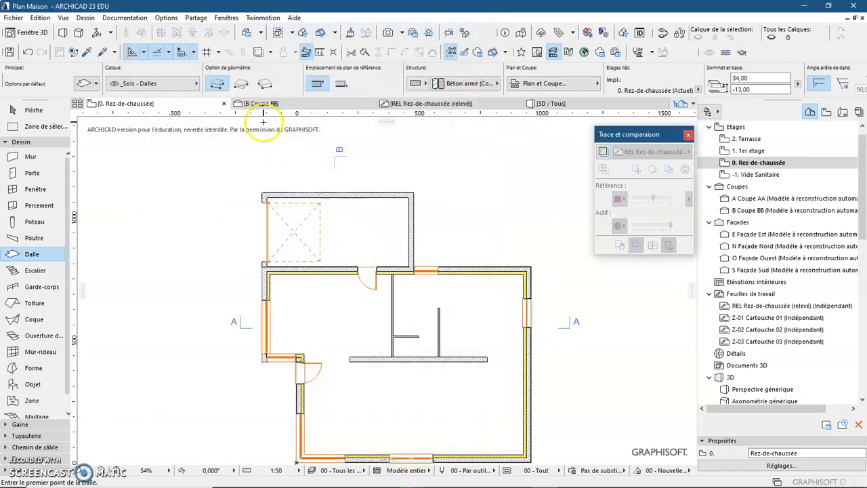
# Draw a rectangular slab of about 619 by 302 over the garage, from its outer front corner to the opposite outer corner at the house wall
pyautogui.click(243, 84)
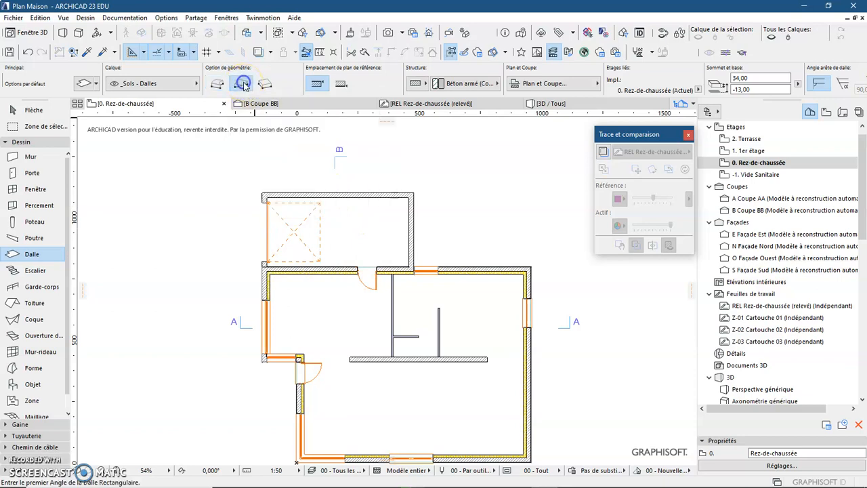
pyautogui.moveTo(242, 245); pyautogui.dragTo(225, 300, button='middle')
pyautogui.scroll(-1, 227, 285)
pyautogui.scroll(1, 245, 252)
pyautogui.scroll(2, 247, 254)
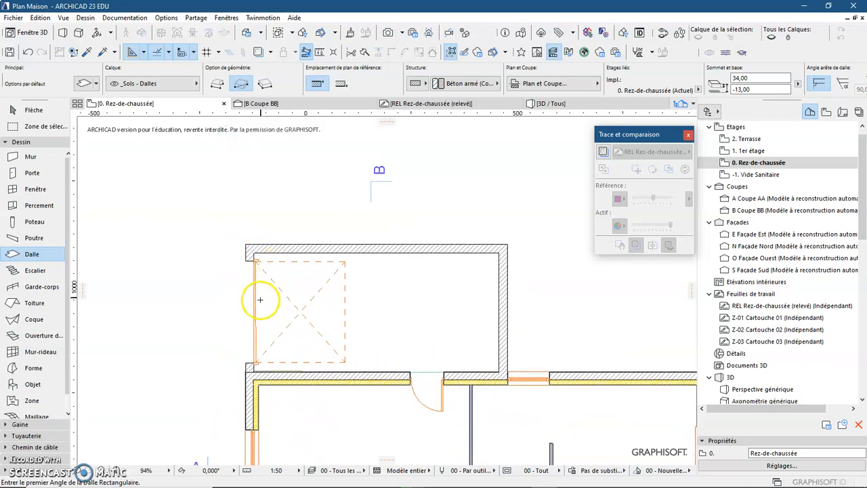
pyautogui.scroll(2, 244, 274)
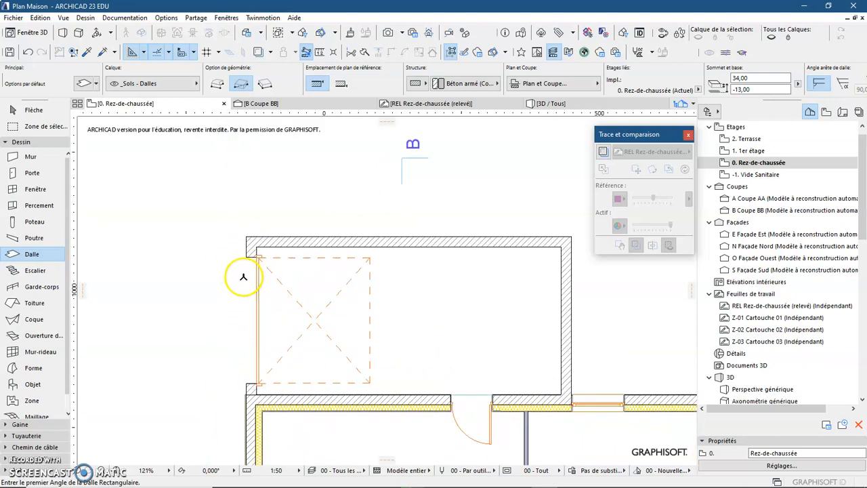
pyautogui.click(247, 228)
pyautogui.scroll(-2, 247, 229)
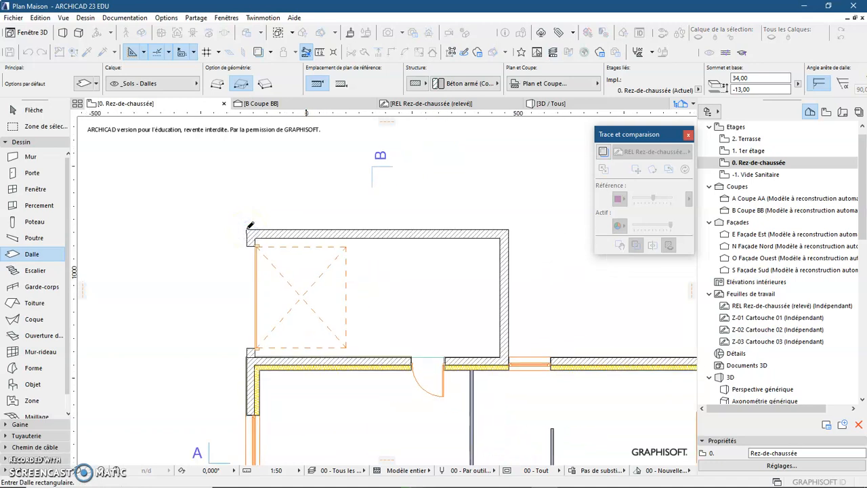
pyautogui.scroll(3, 515, 366)
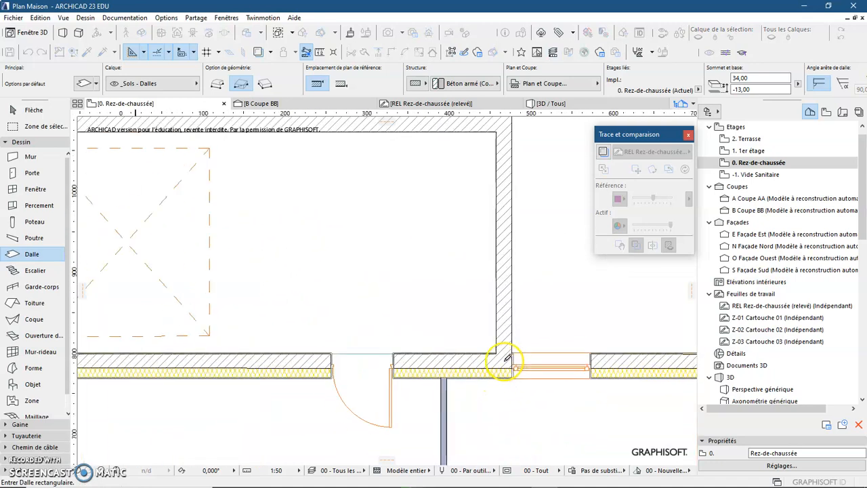
pyautogui.scroll(2, 513, 354)
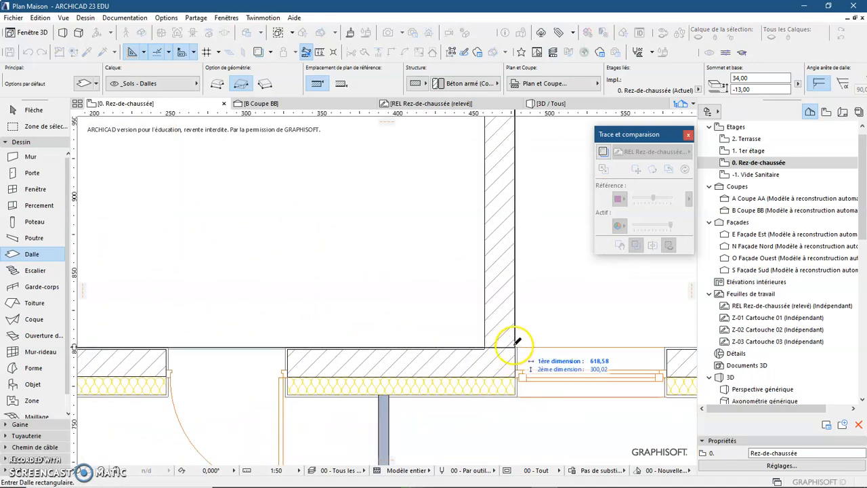
pyautogui.scroll(3, 516, 344)
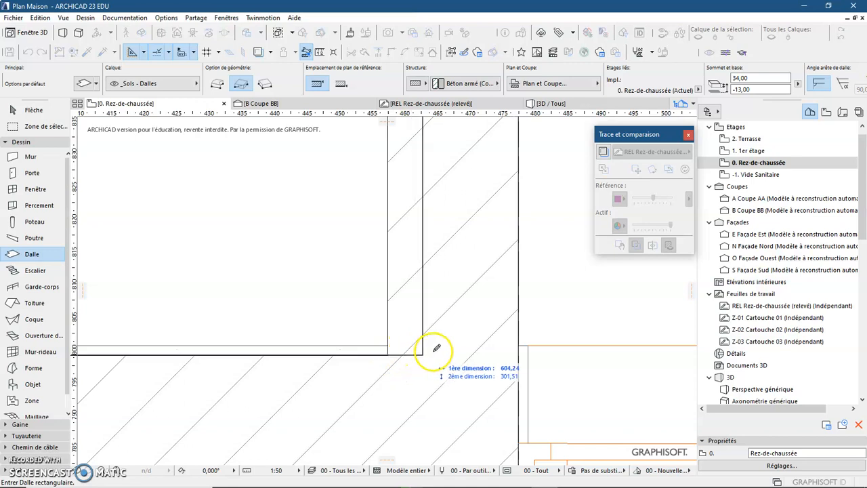
pyautogui.click(520, 354)
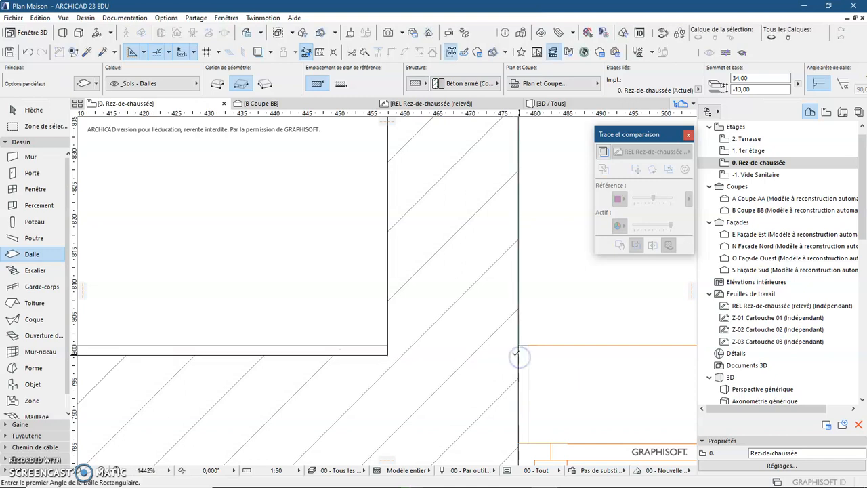
pyautogui.scroll(-8, 390, 301)
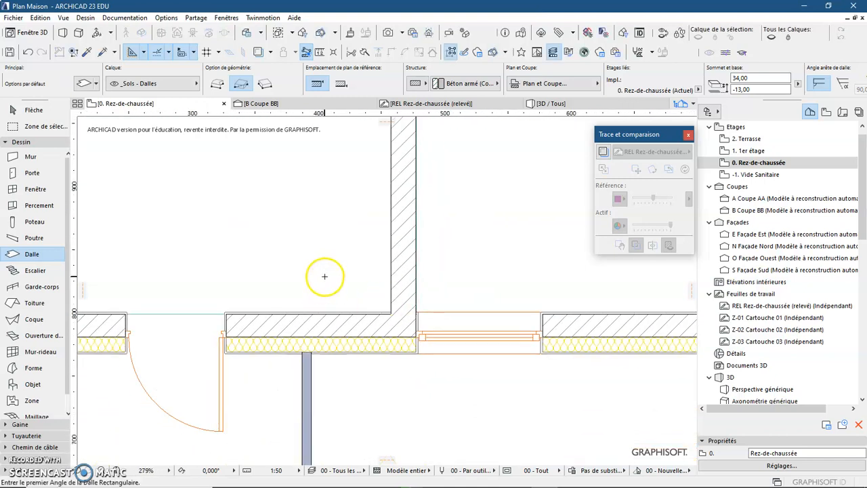
pyautogui.press('Escape')
# Open section B Coupe BB and examine how the new garage slab meets the house slab and wall at their junction
pyautogui.scroll(-4, 329, 267)
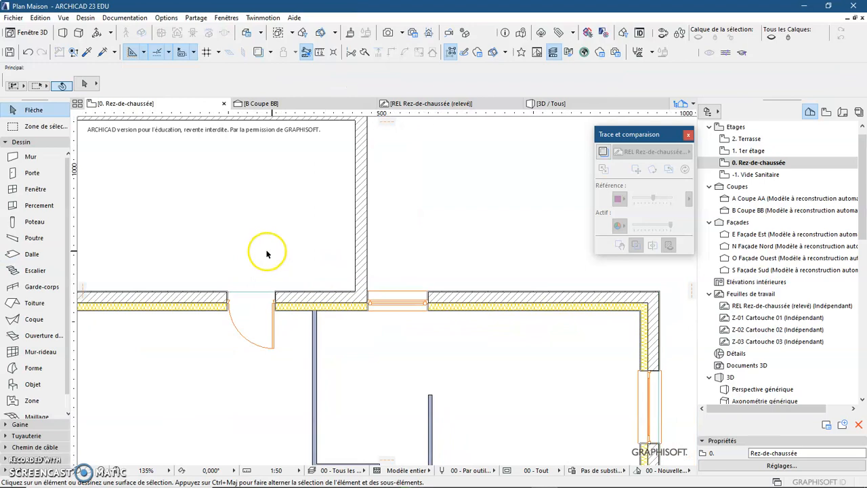
pyautogui.scroll(-1, 402, 265)
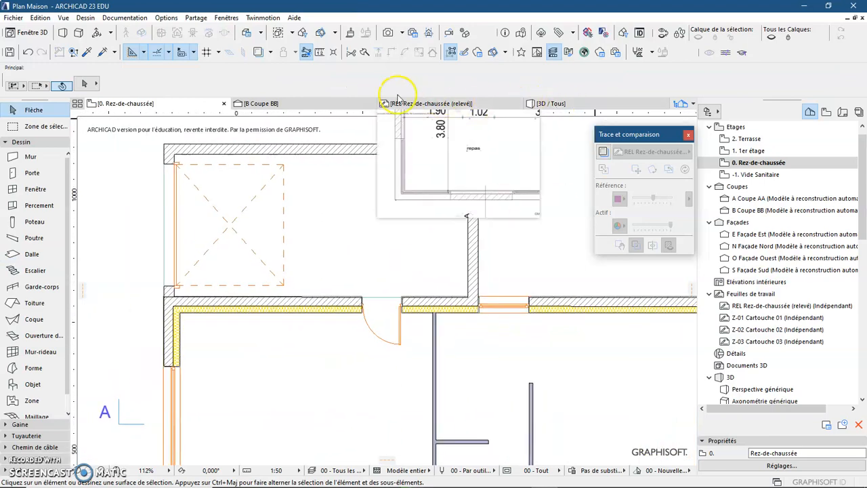
pyautogui.click(332, 105)
pyautogui.scroll(3, 310, 309)
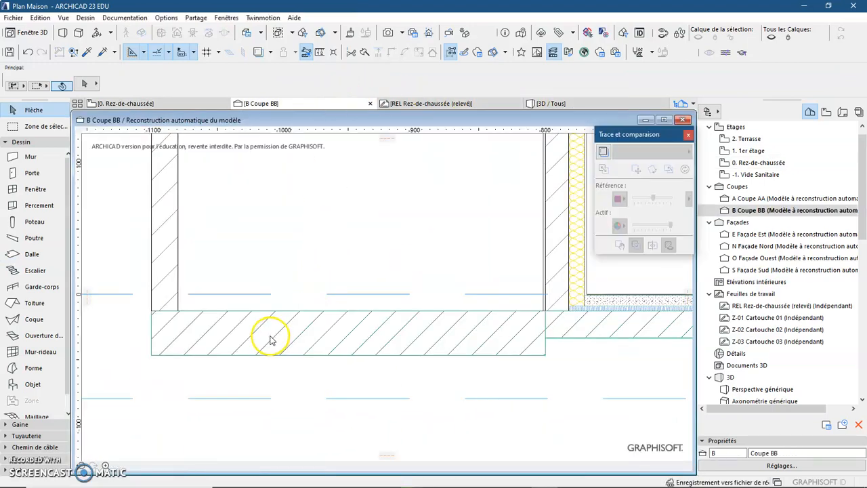
pyautogui.moveTo(278, 334)
pyautogui.mouseDown(button='middle')
pyautogui.moveTo(365, 356)
pyautogui.moveTo(275, 338)
pyautogui.mouseUp(button='middle')
pyautogui.scroll(4, 550, 329)
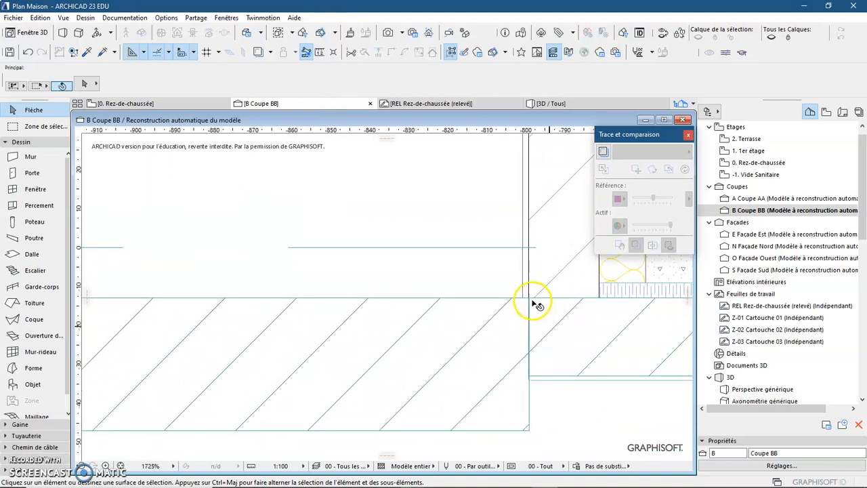
pyautogui.scroll(5, 526, 348)
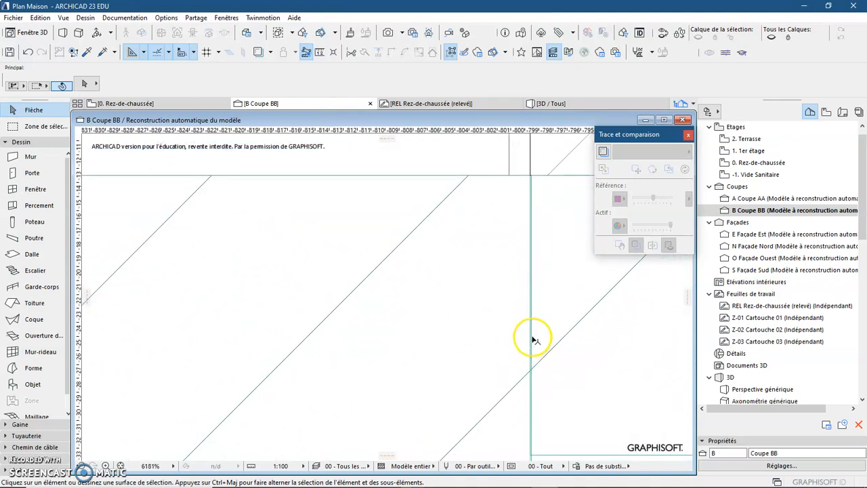
pyautogui.scroll(6, 532, 184)
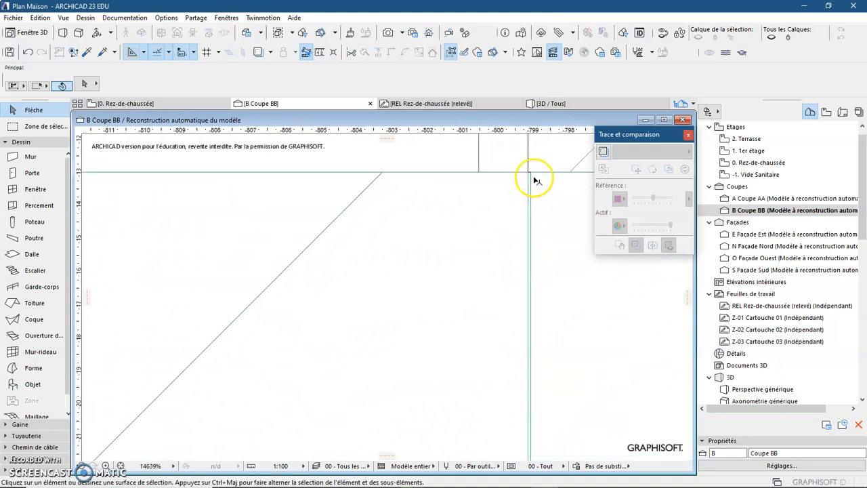
pyautogui.scroll(-10, 532, 185)
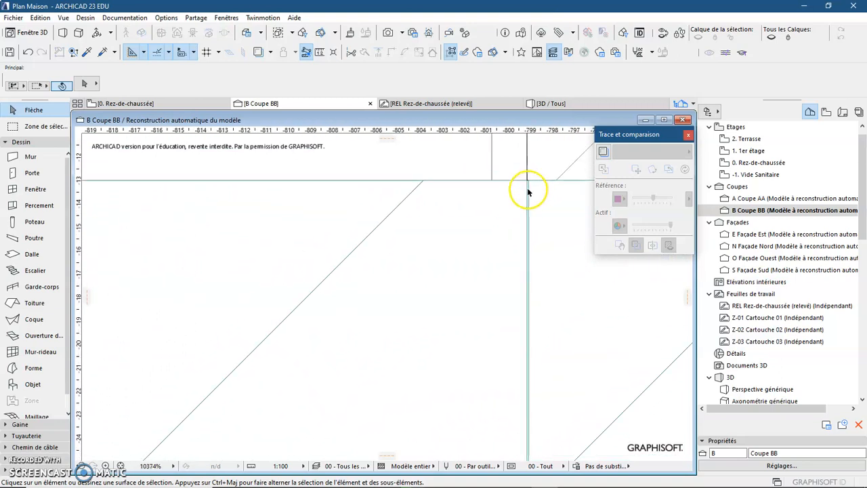
pyautogui.scroll(-2, 466, 267)
pyautogui.moveTo(533, 301)
pyautogui.mouseDown(button='middle')
pyautogui.moveTo(444, 321)
pyautogui.moveTo(468, 324)
pyautogui.mouseUp(button='middle')
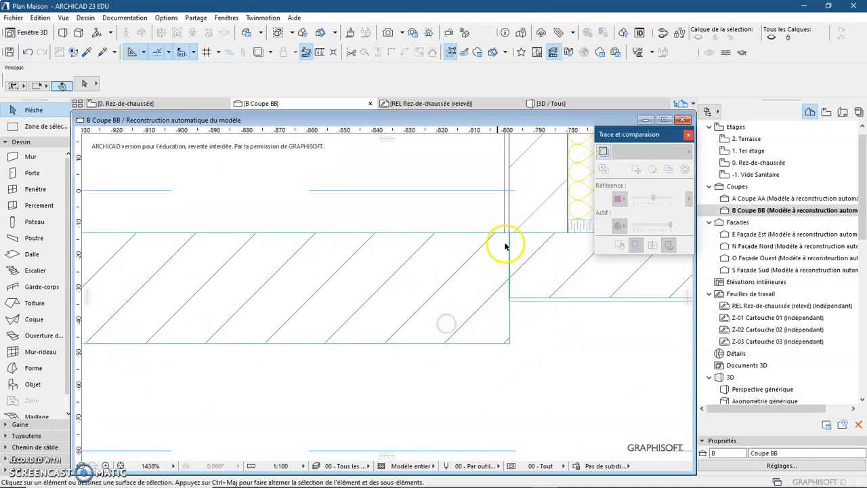
# Measure the house slab's depth at the garage junction, from the base of the wall to the slab's underside
pyautogui.click(319, 53)
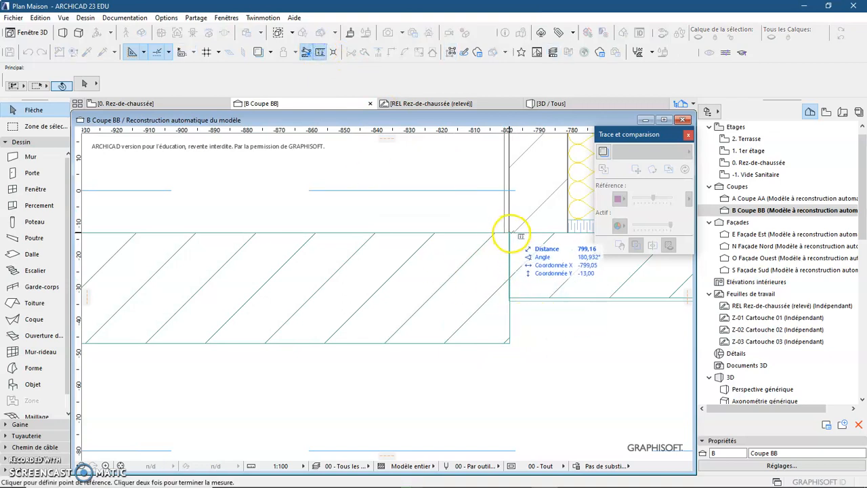
pyautogui.scroll(5, 505, 295)
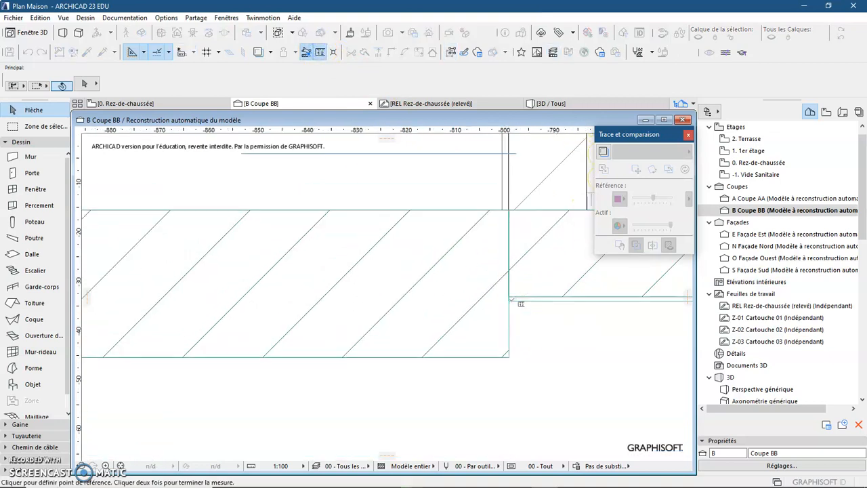
pyautogui.scroll(1, 511, 300)
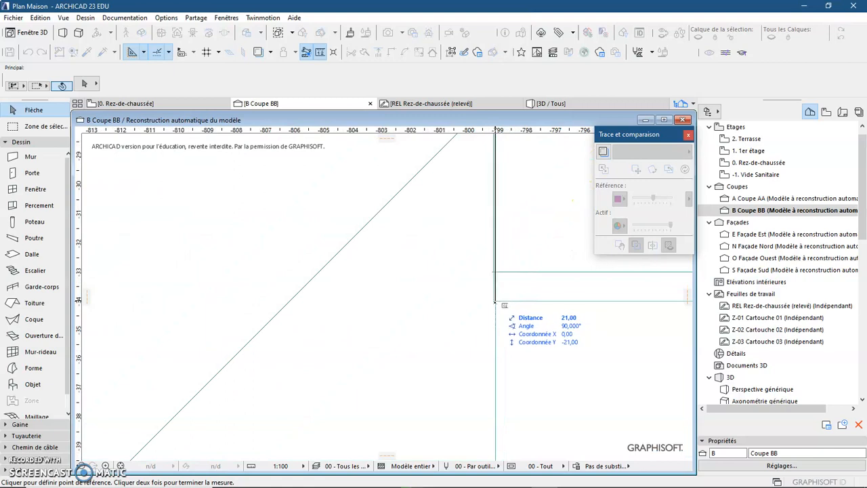
pyautogui.press('Escape')
# Set the garage slab's thickness to 21 in section BB
pyautogui.click(477, 331)
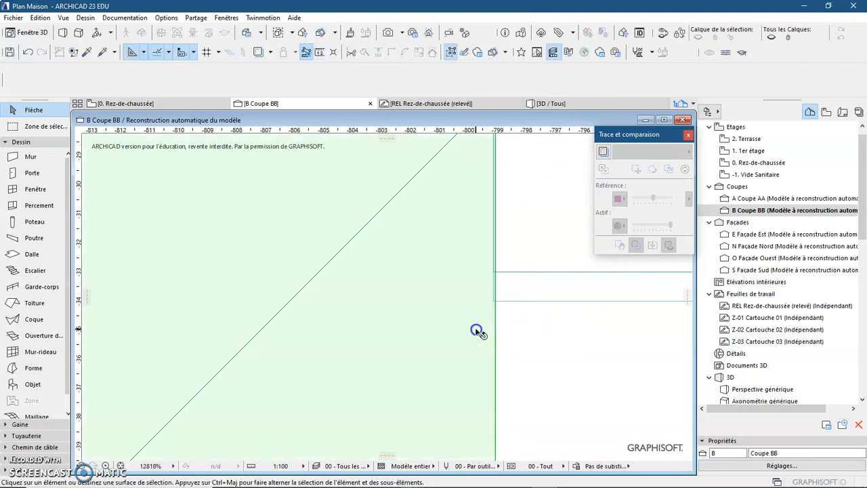
pyautogui.scroll(-5, 415, 276)
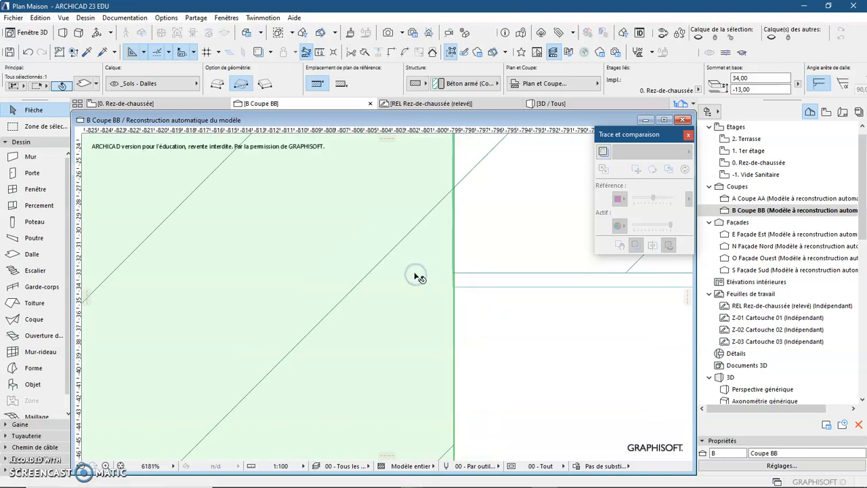
pyautogui.scroll(-2, 414, 276)
pyautogui.click(354, 188)
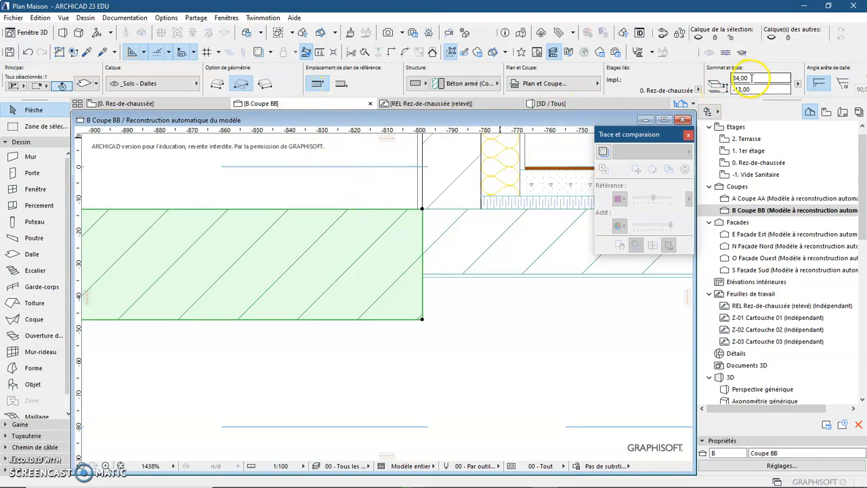
pyautogui.scroll(-4, 626, 72)
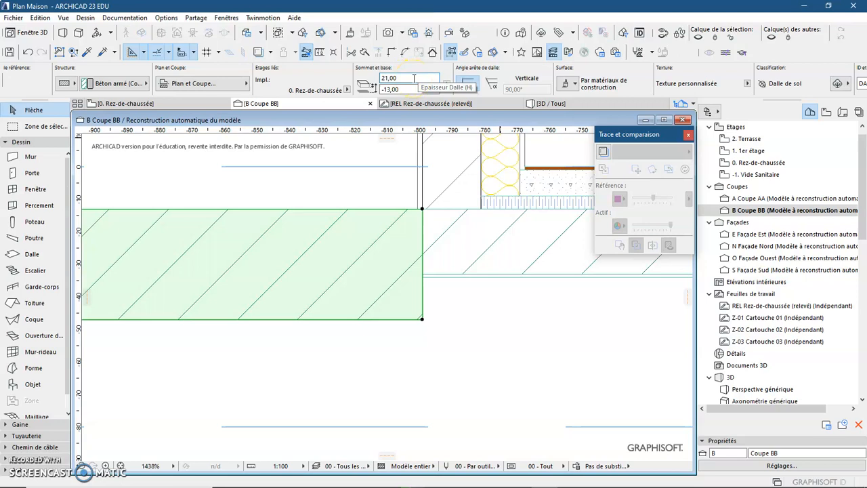
pyautogui.press('Return')
pyautogui.click(462, 300)
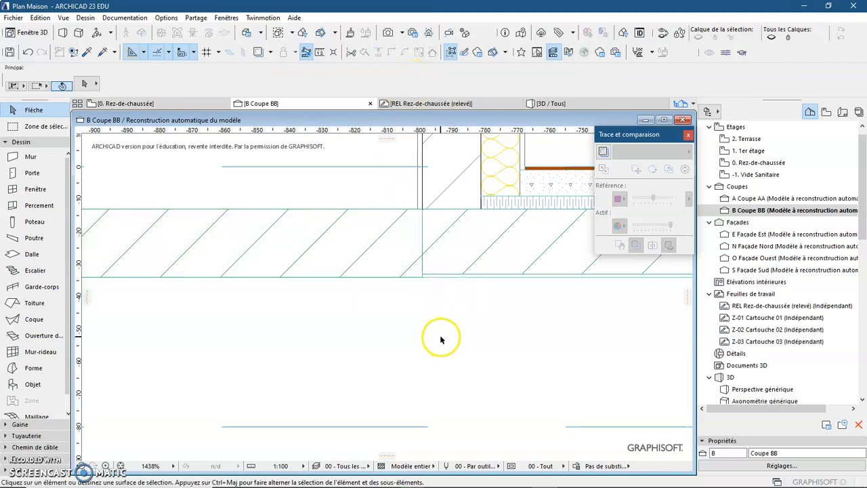
# Examine the joint between the garage slab and the house slab at the wall base in section BB, checking each slab's vertical edge
pyautogui.scroll(-1, 440, 339)
pyautogui.scroll(14, 437, 242)
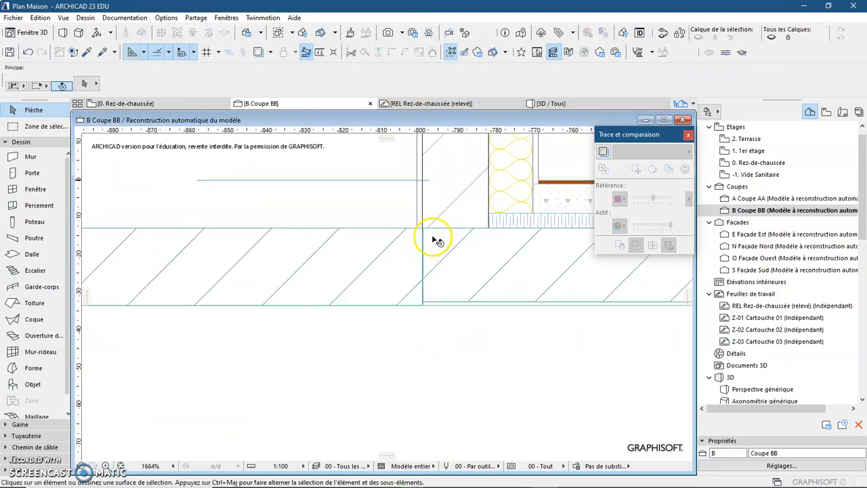
pyautogui.scroll(1, 392, 173)
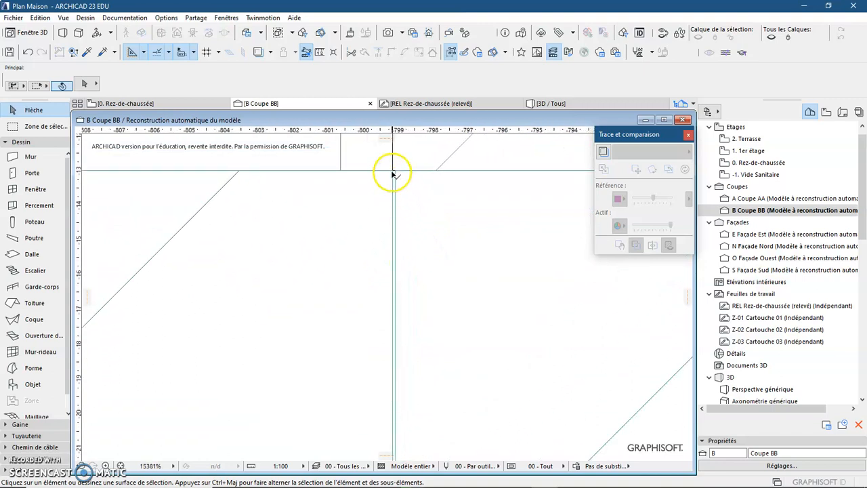
pyautogui.scroll(2, 396, 181)
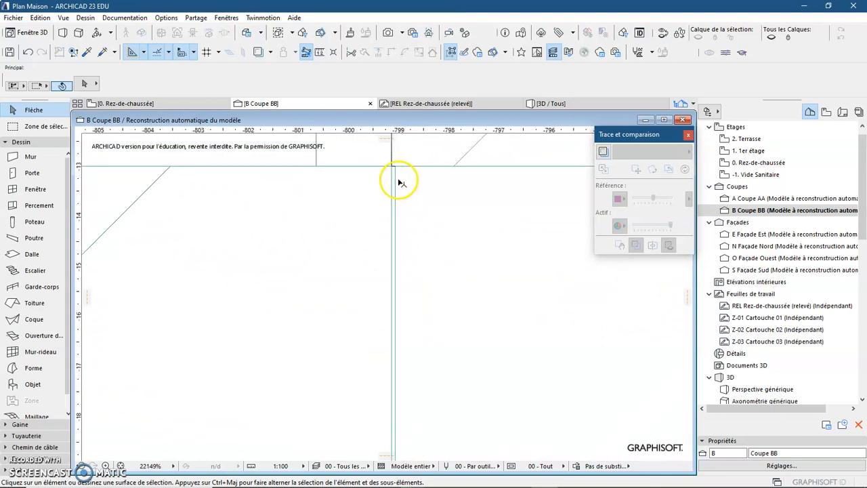
pyautogui.click(412, 182)
pyautogui.click(370, 182)
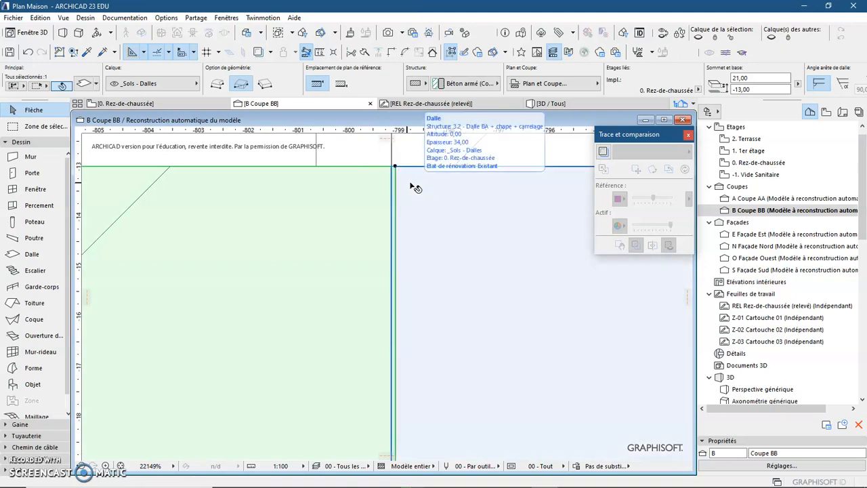
pyautogui.click(355, 188)
pyautogui.click(338, 211)
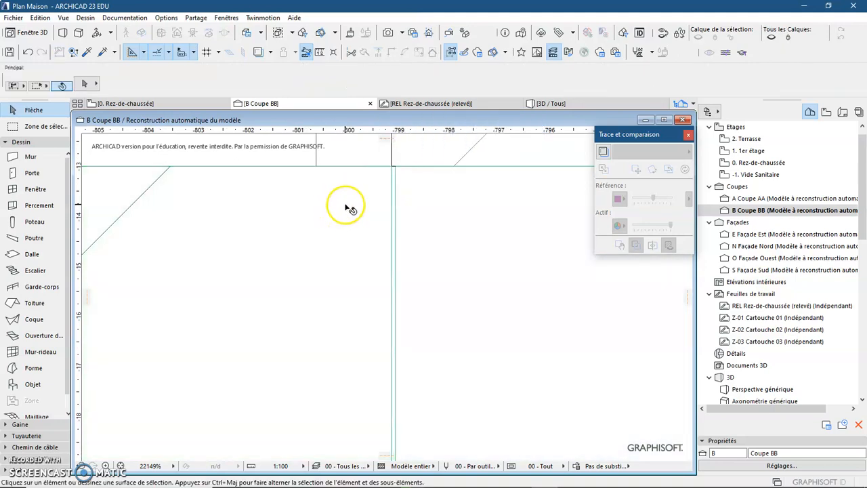
# In the ground-floor plan, offset the garage slab's house-side edge by about 0.06 to meet the house slab's edge at the door opening
pyautogui.click(196, 103)
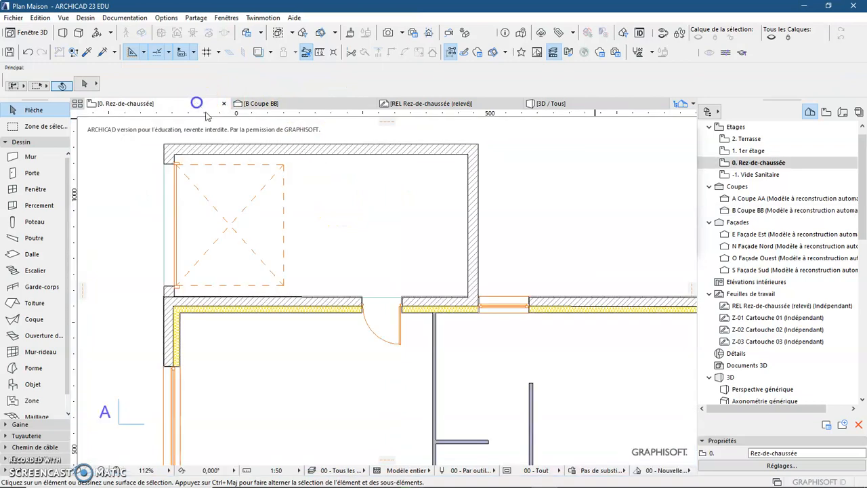
pyautogui.click(429, 276)
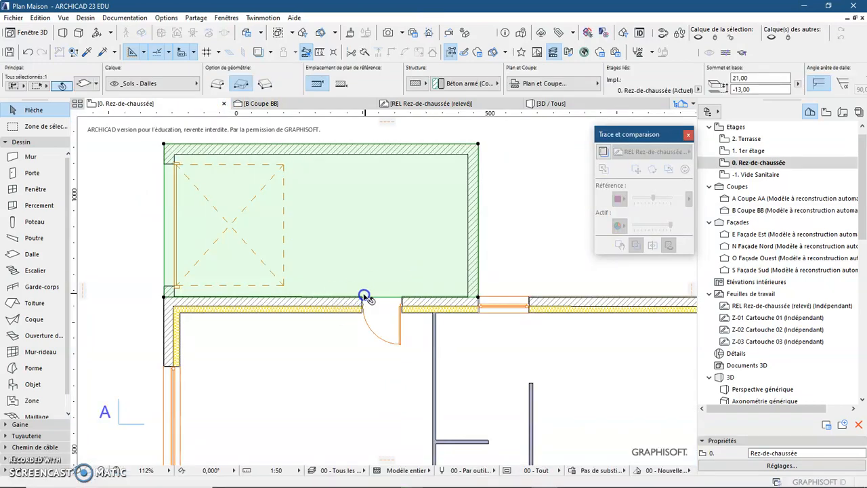
pyautogui.scroll(6, 359, 302)
pyautogui.scroll(5, 362, 303)
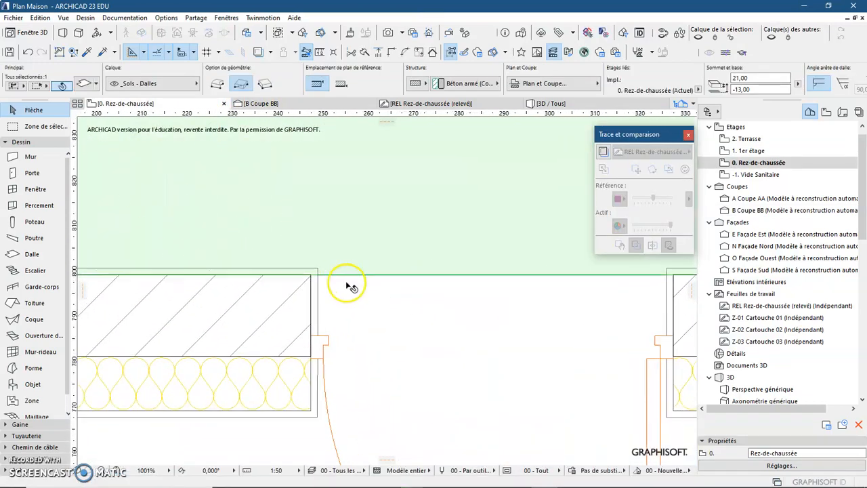
pyautogui.scroll(9, 292, 283)
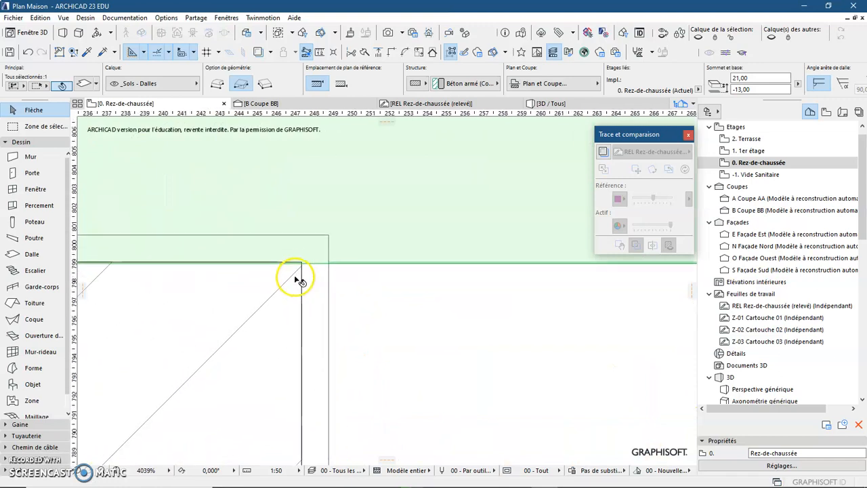
pyautogui.scroll(4, 341, 260)
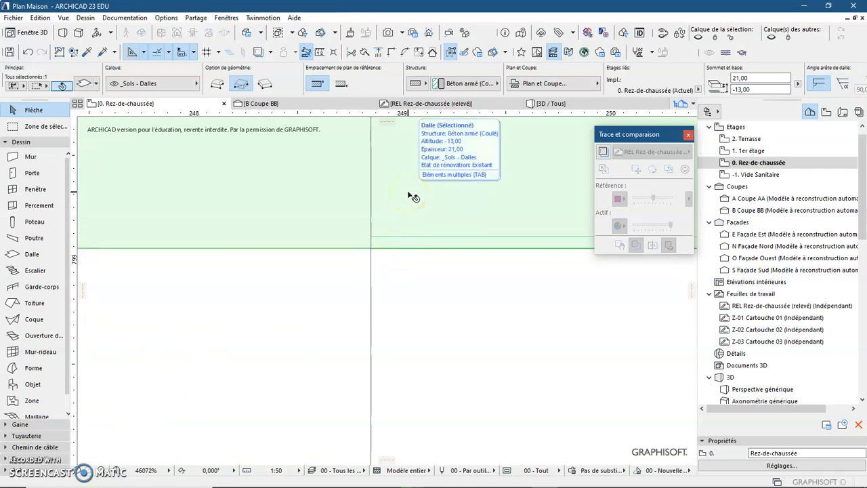
pyautogui.click(386, 249)
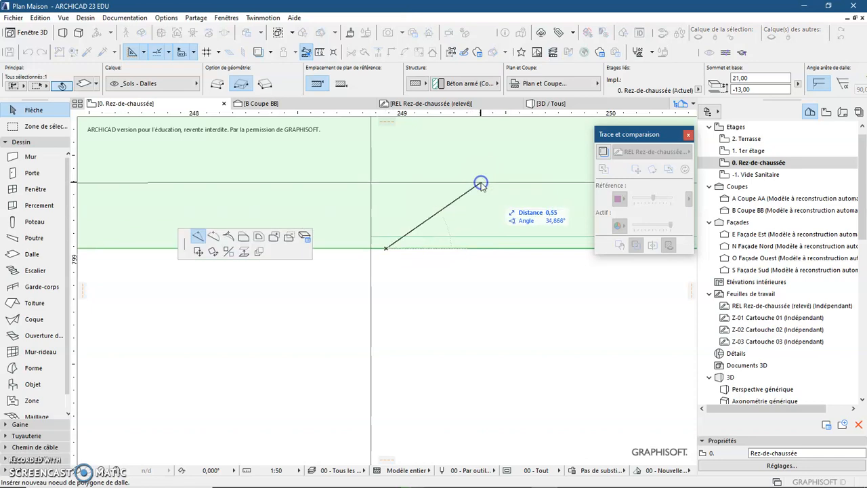
pyautogui.click(243, 238)
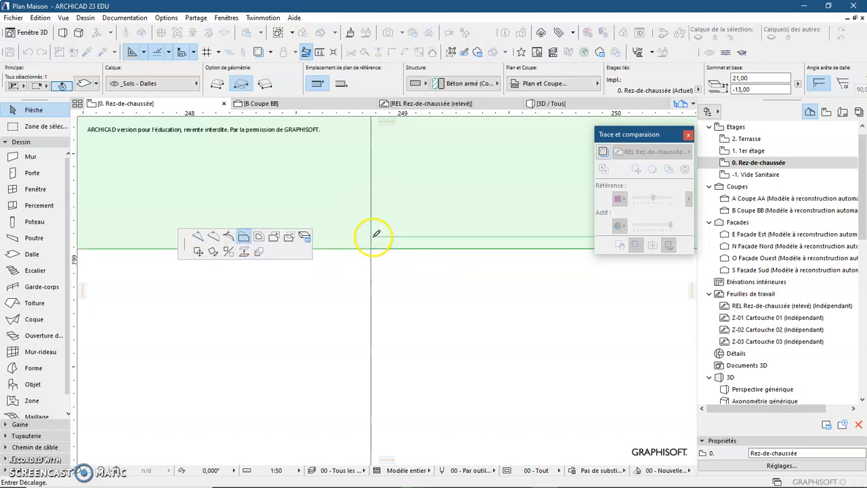
pyautogui.scroll(3, 377, 235)
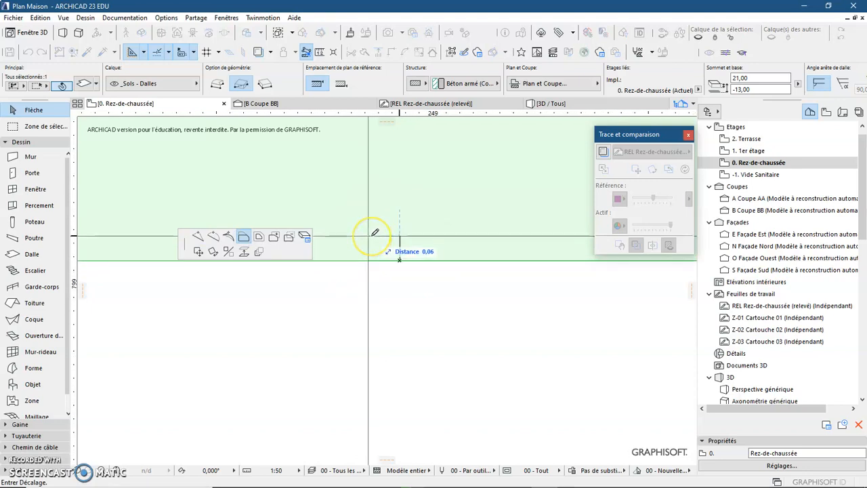
pyautogui.click(373, 236)
pyautogui.scroll(-10, 392, 242)
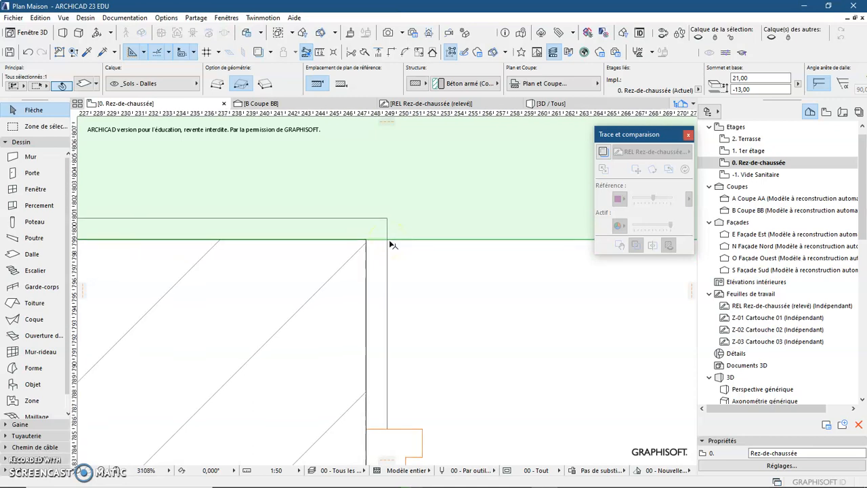
pyautogui.scroll(-2, 383, 260)
pyautogui.press('Escape')
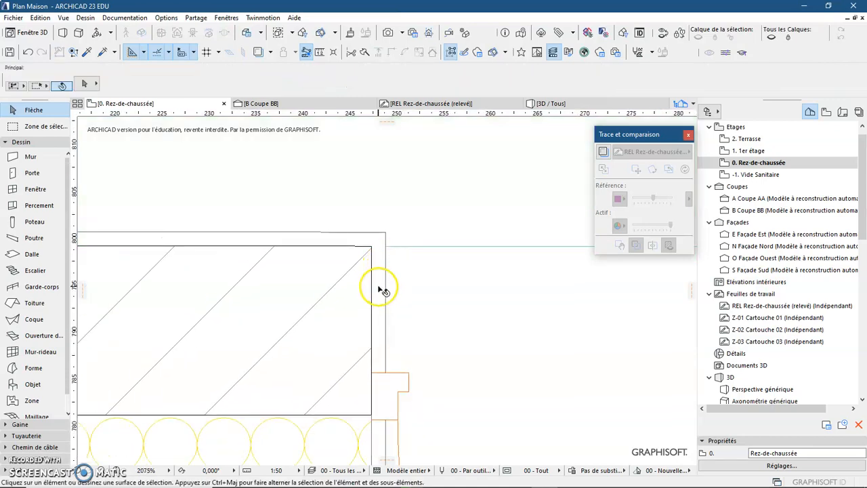
pyautogui.scroll(-8, 381, 290)
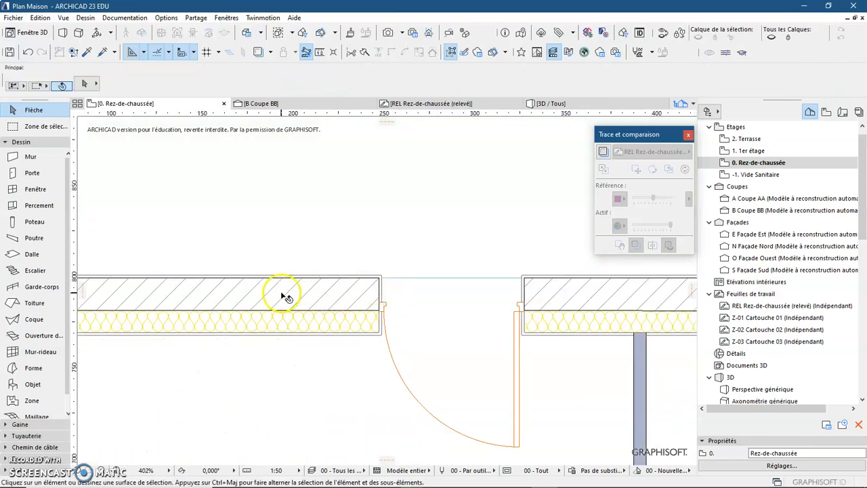
pyautogui.scroll(-5, 283, 295)
pyautogui.moveTo(365, 301); pyautogui.dragTo(399, 340, button='middle')
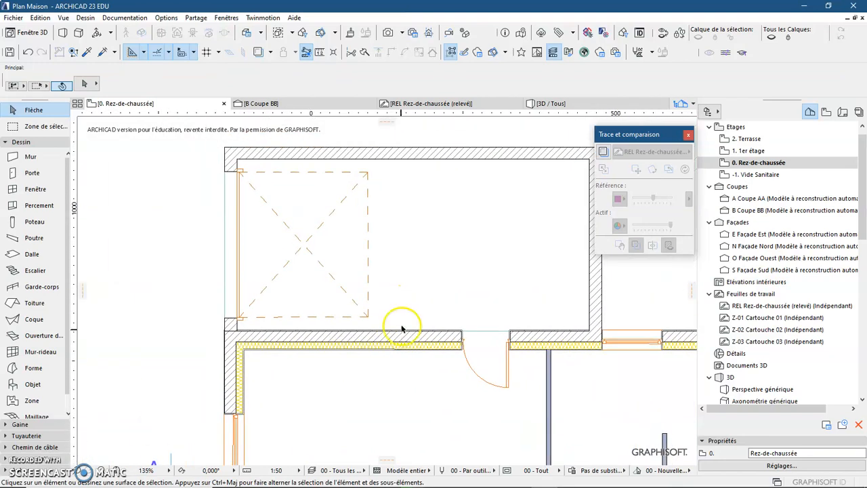
pyautogui.scroll(-3, 367, 251)
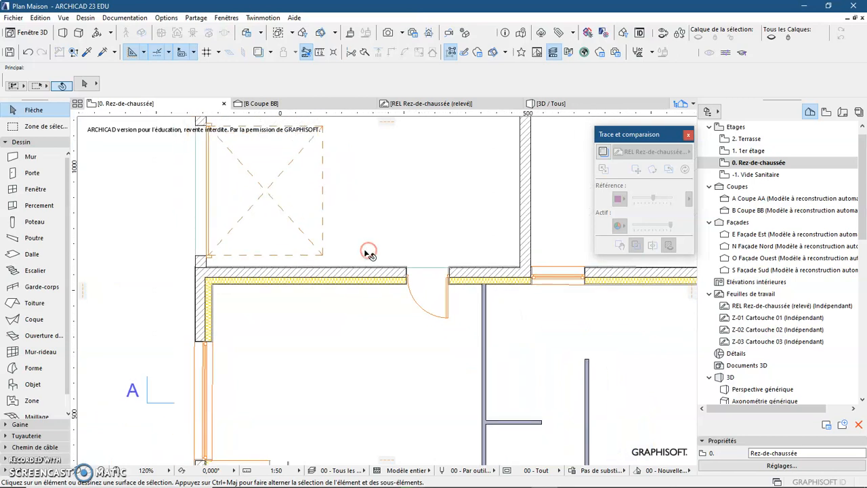
pyautogui.scroll(-1, 431, 340)
pyautogui.moveTo(360, 350); pyautogui.dragTo(329, 256, button='middle')
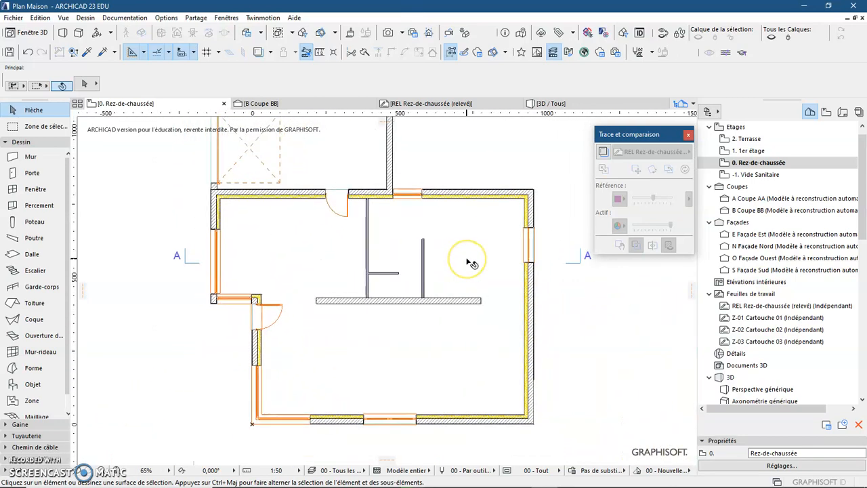